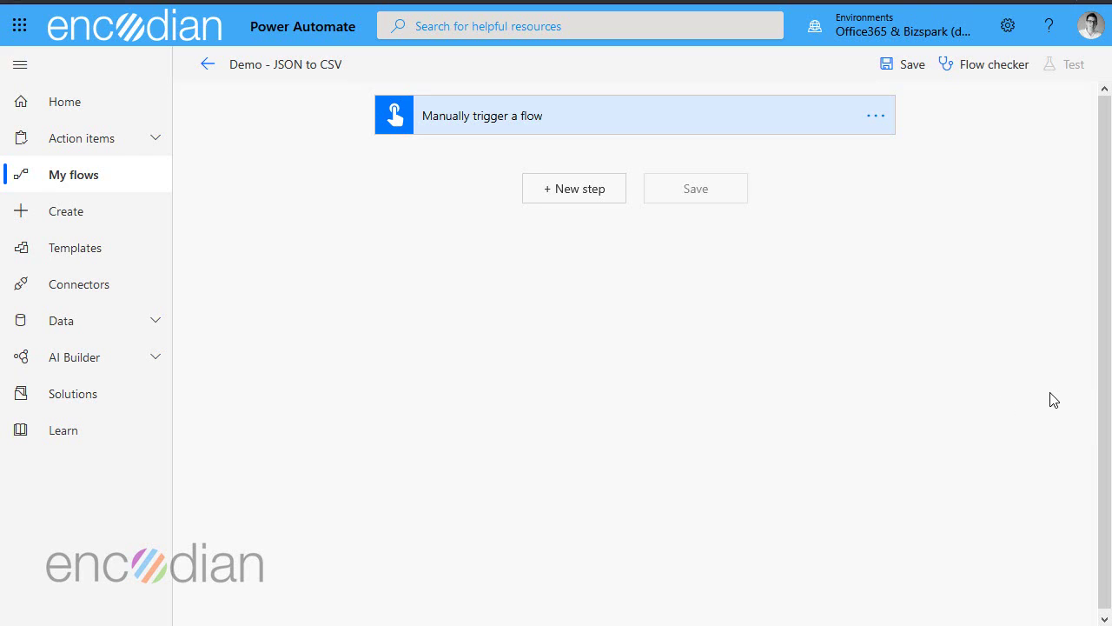
Add an Initialize variable action after the manual trigger, with the variable named csvData and its type set to String
left_click(556, 190)
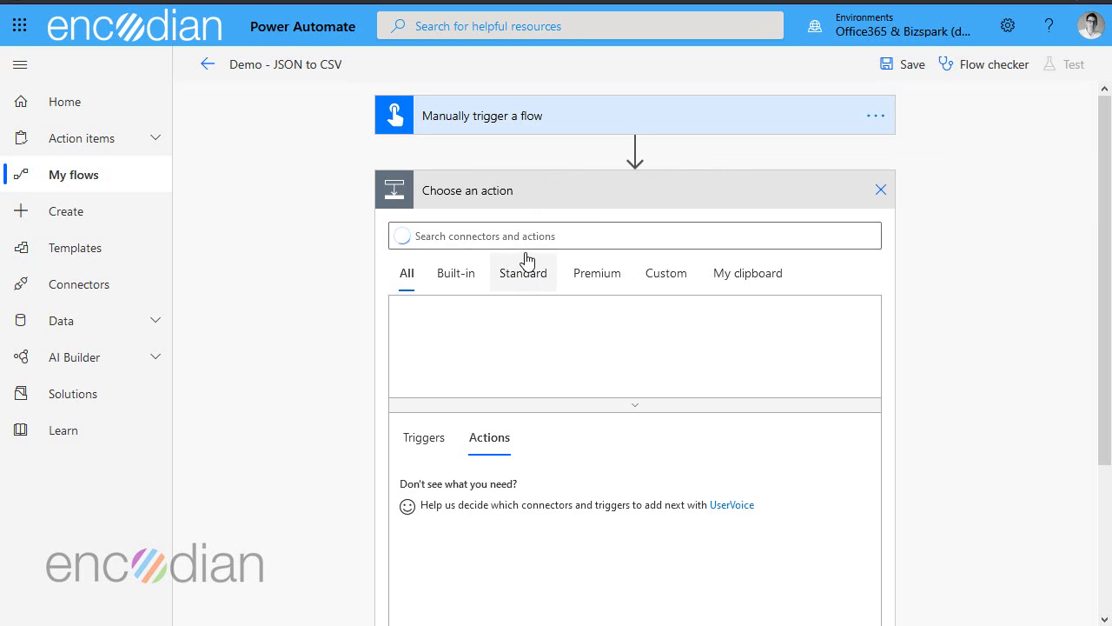
type("vari")
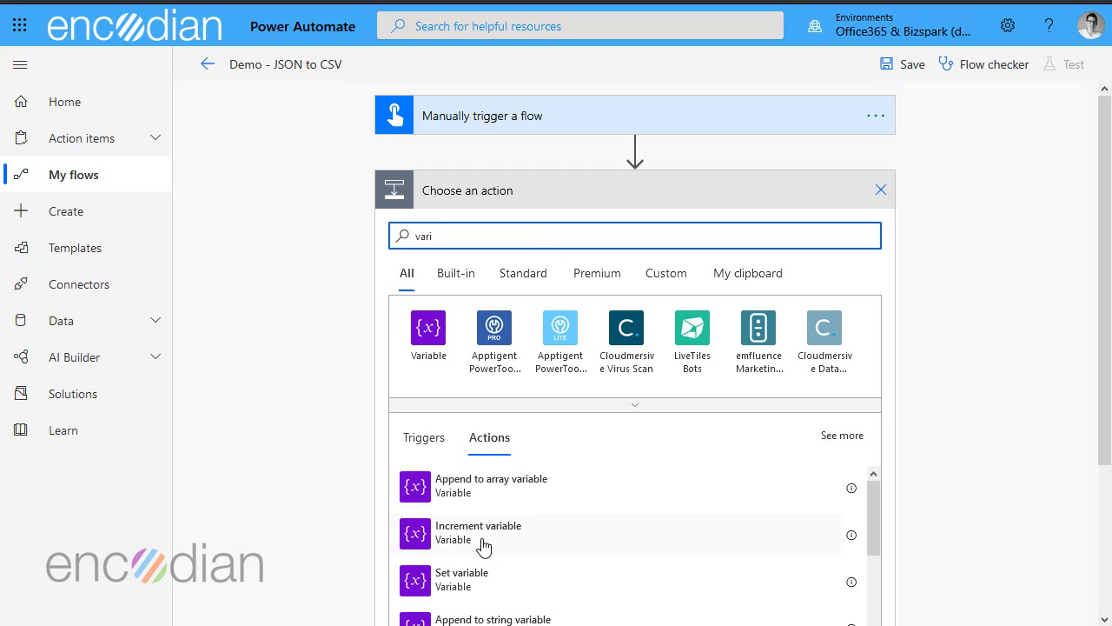
scroll(513, 575, "down", 2)
scroll(521, 573, "down", 2)
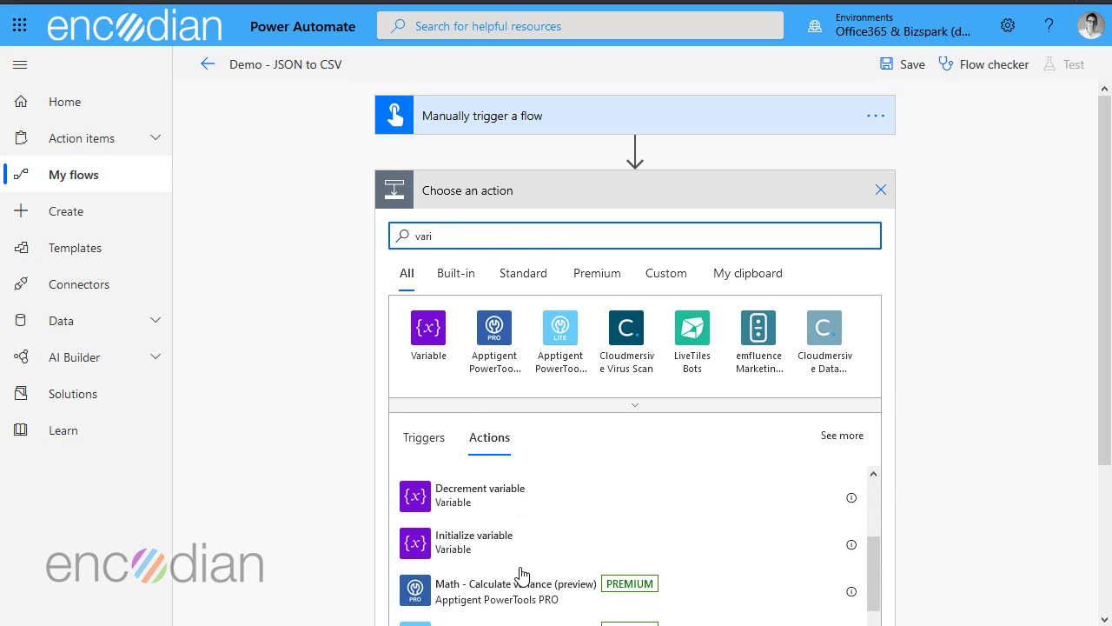
left_click(491, 556)
left_click(564, 233)
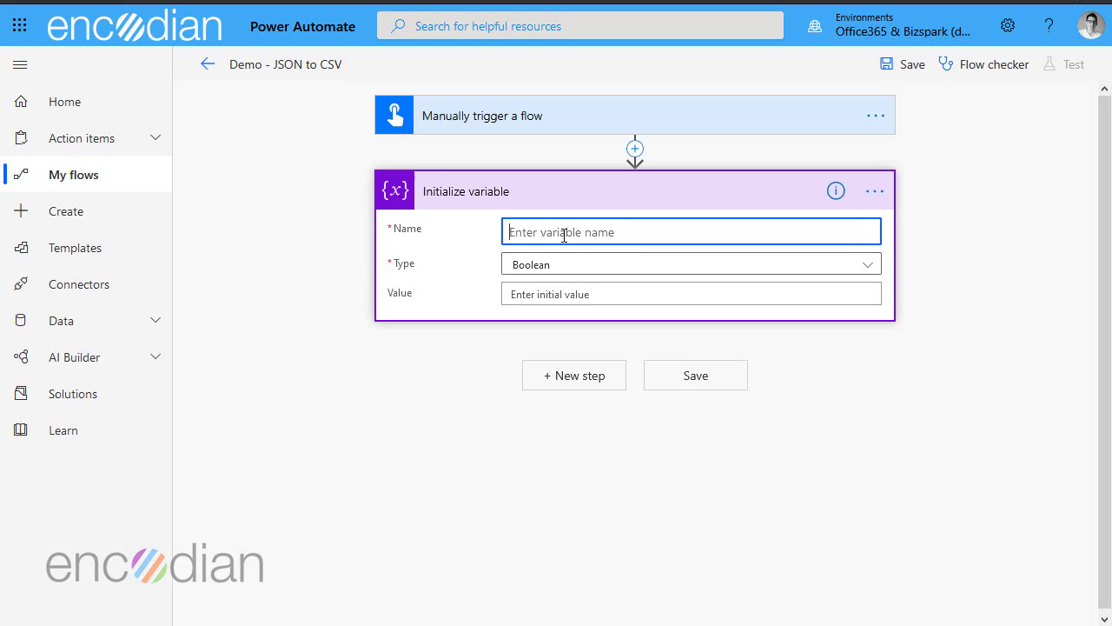
type("csvData")
left_click(551, 278)
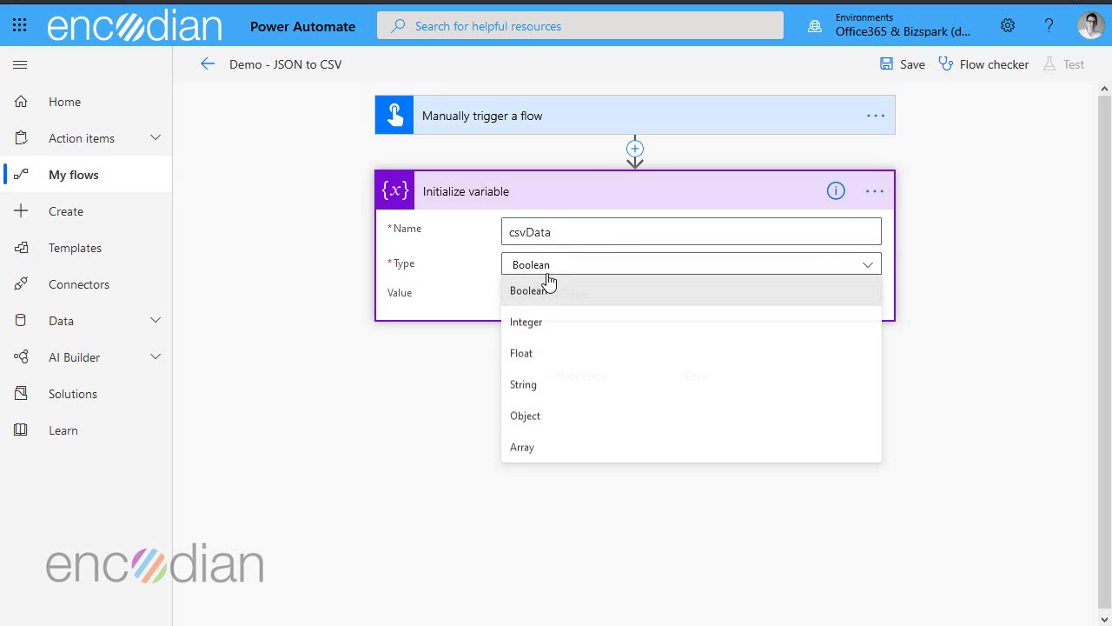
left_click(536, 387)
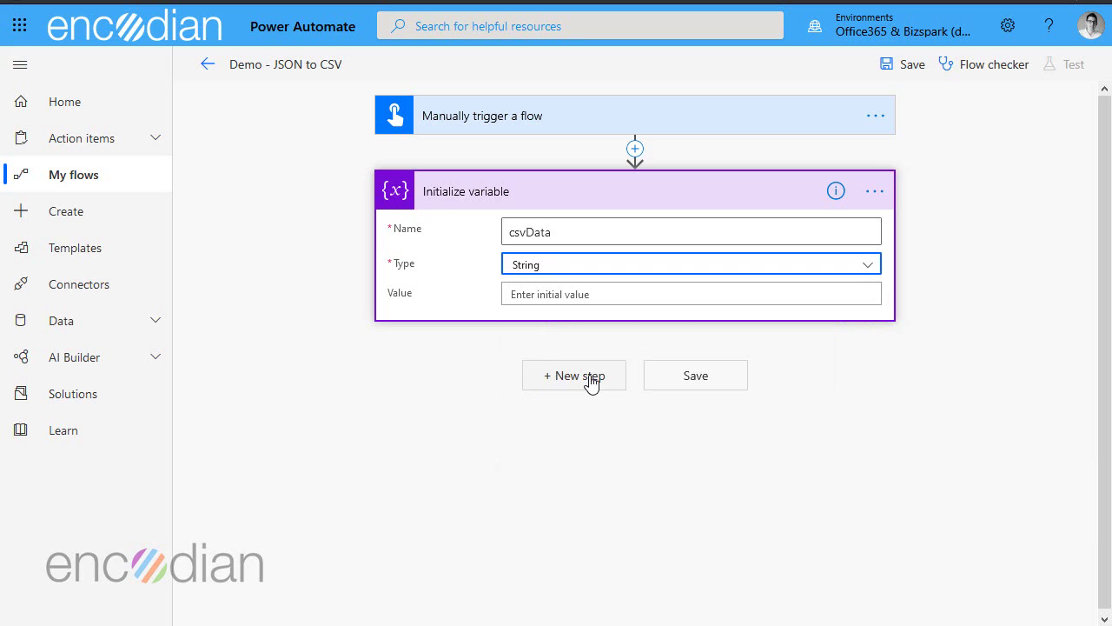
Add a second Initialize variable action for a String variable named jsonData
left_click(591, 383)
type("init")
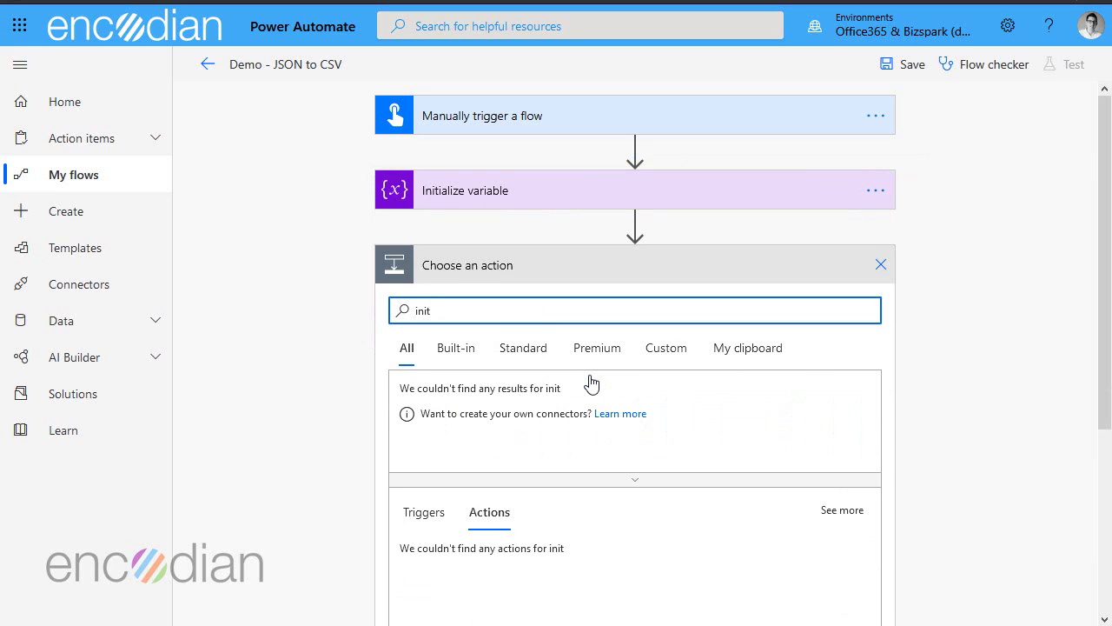
scroll(666, 397, "down", 3)
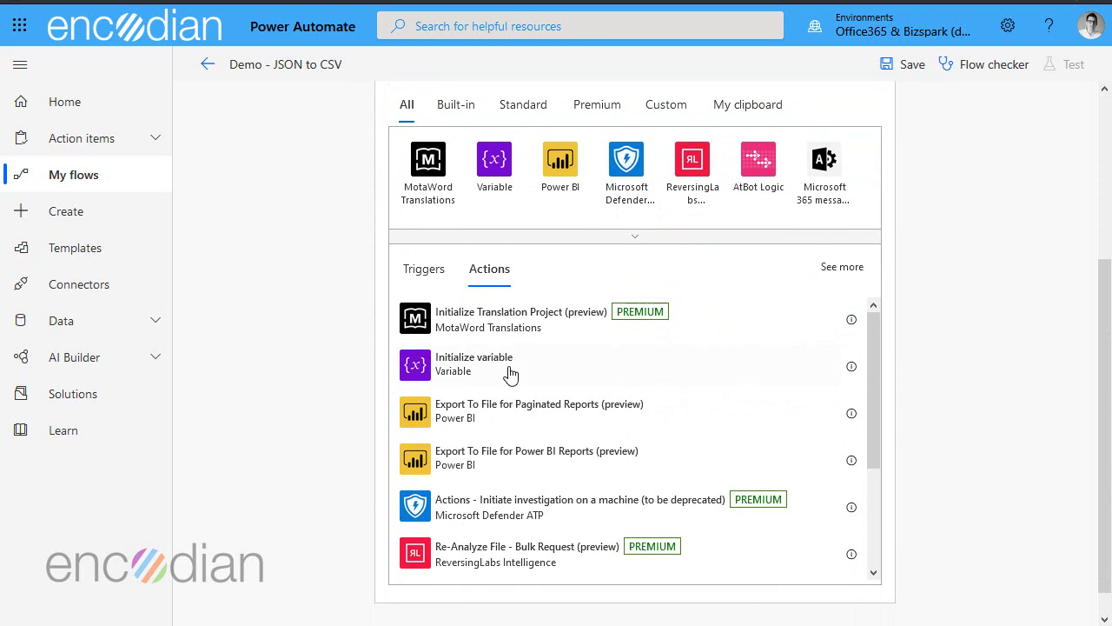
left_click(512, 367)
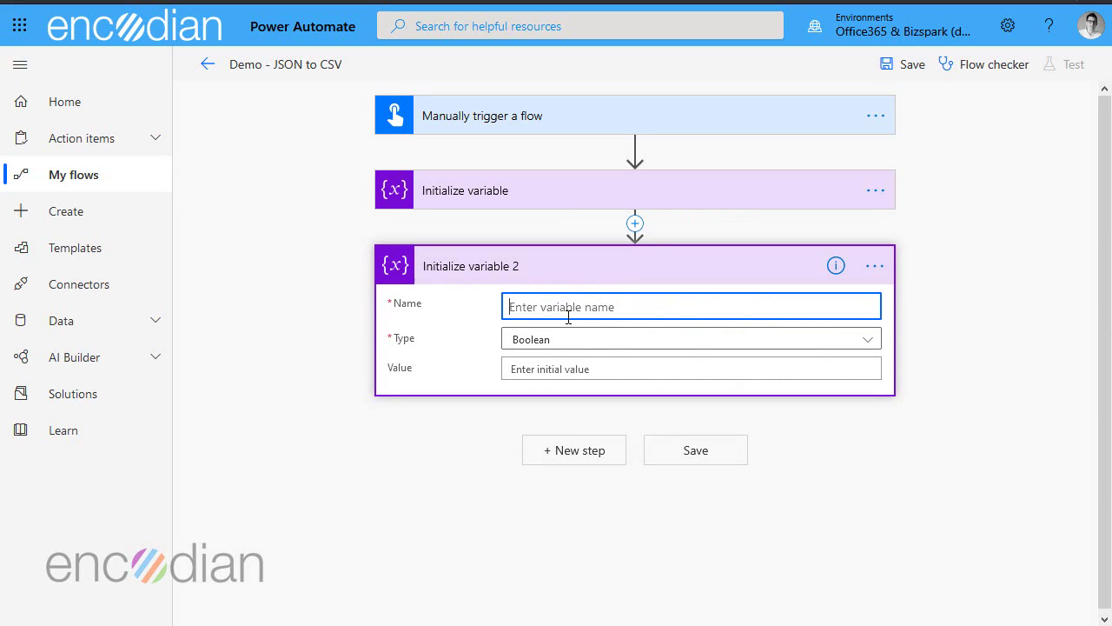
type("jsonData")
left_click(579, 344)
left_click(546, 471)
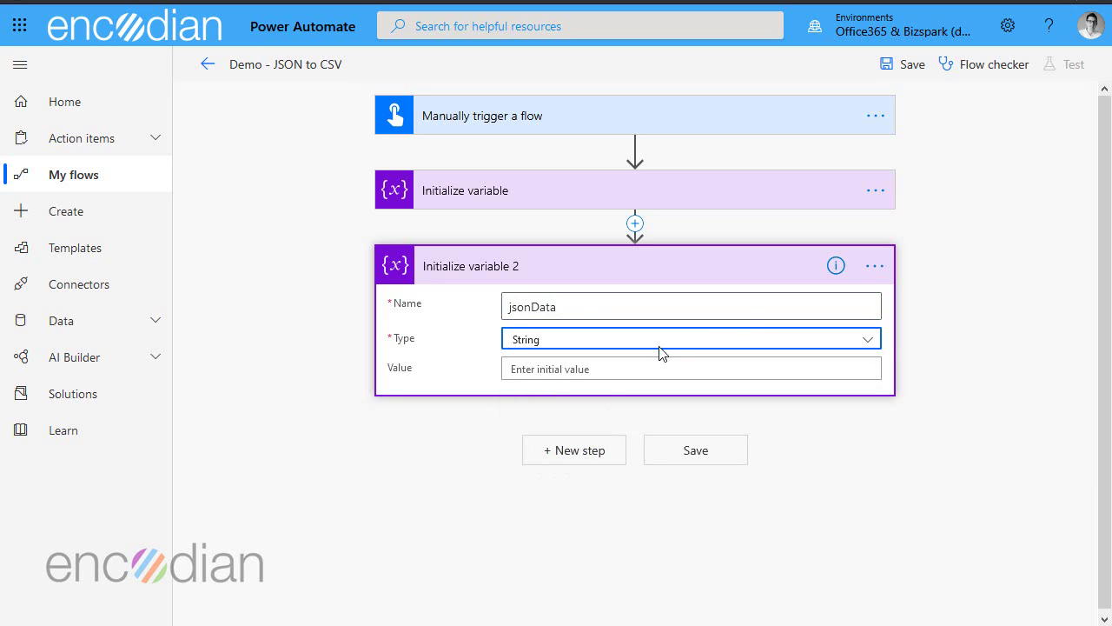
Rename the action that initializes jsonData as "Initialize variable - JSON"
left_click(875, 267)
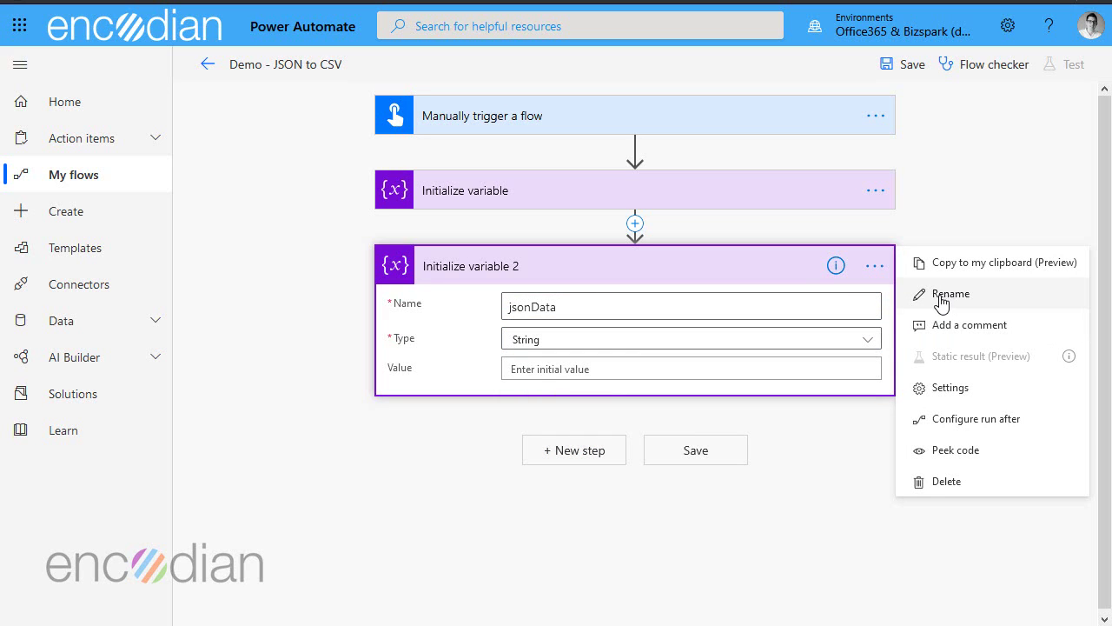
left_click(943, 295)
left_click(524, 267)
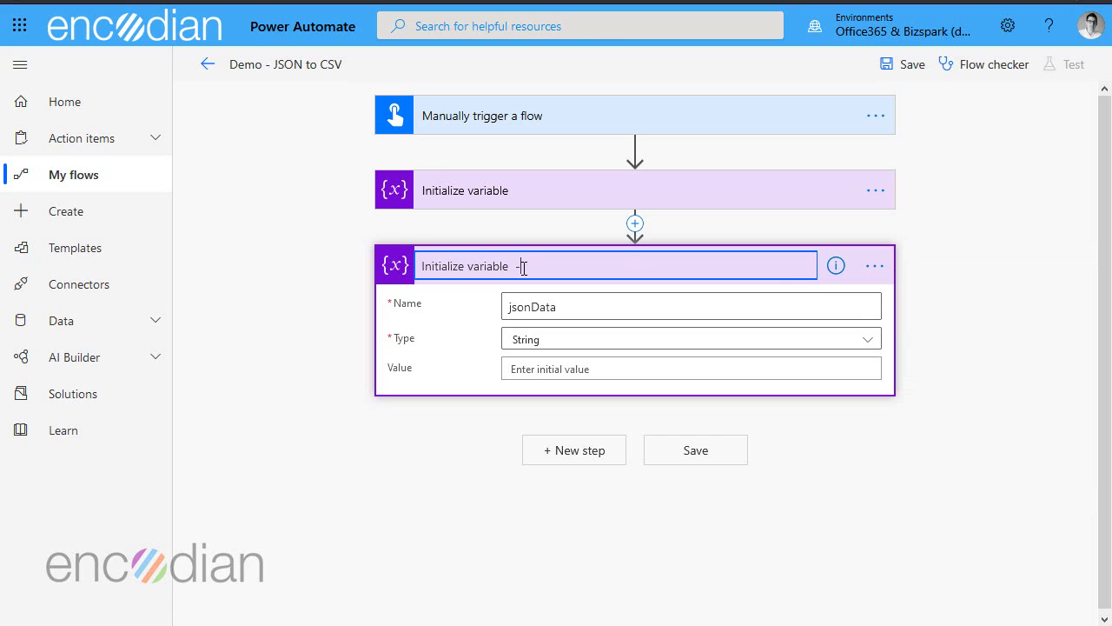
type("- JSON")
Rename the action that initializes csvData as "Initialize variable - CSV"
left_click(875, 191)
left_click(911, 221)
left_click(614, 186)
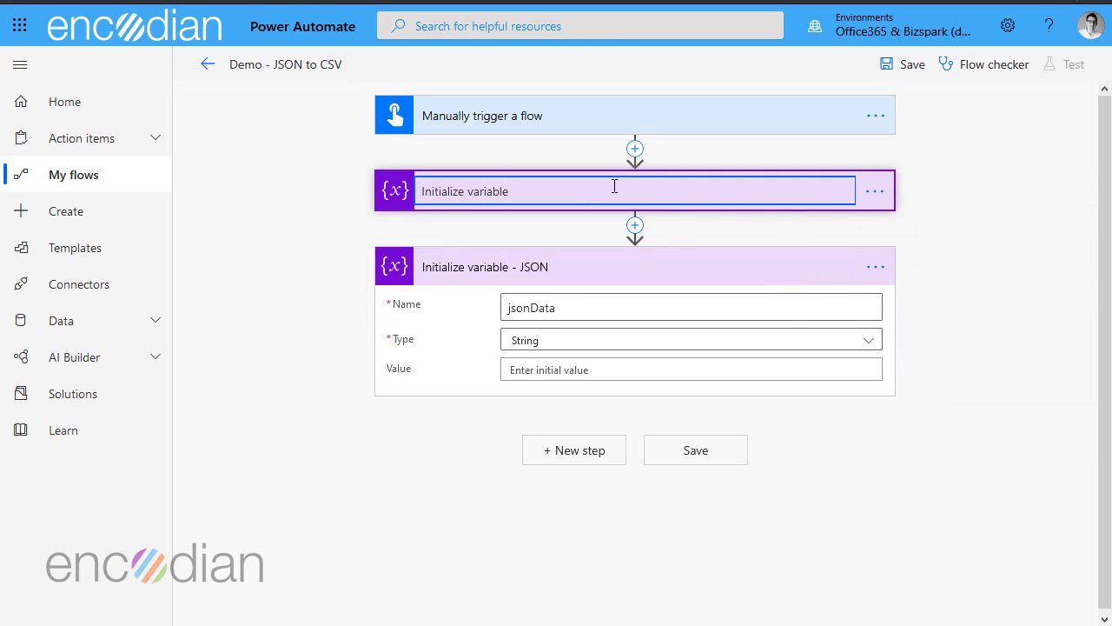
left_click(945, 231)
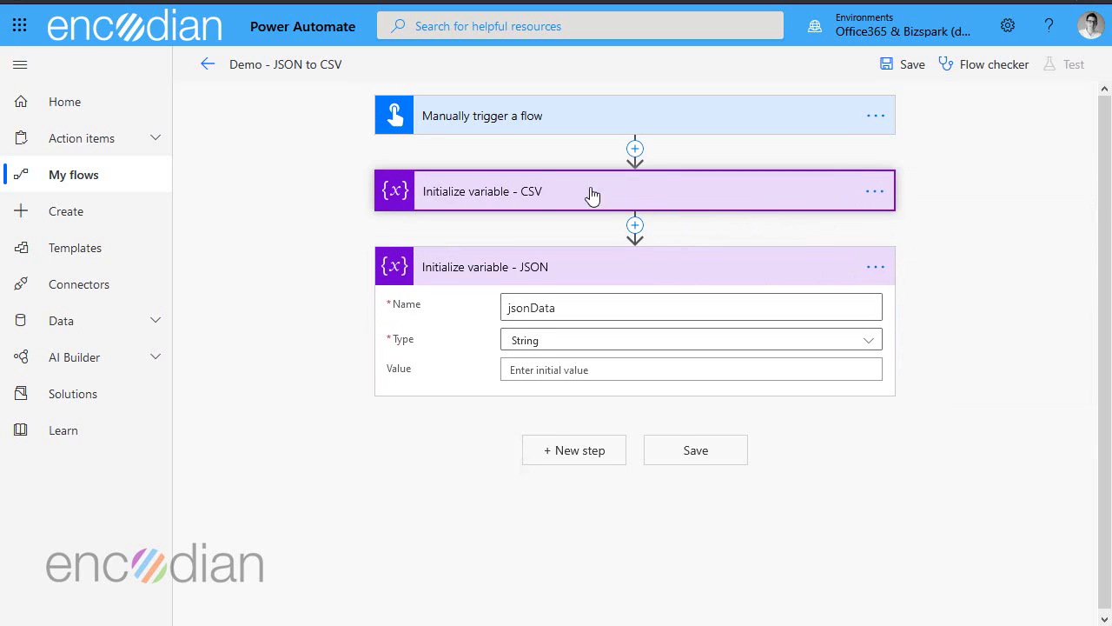
Set jsonData's initial value to JSON with base "EUR", date "2020-11-15" and nested rates MXN 24.150965, HUF 357.500528 and MYR 4.880332
left_click(563, 203)
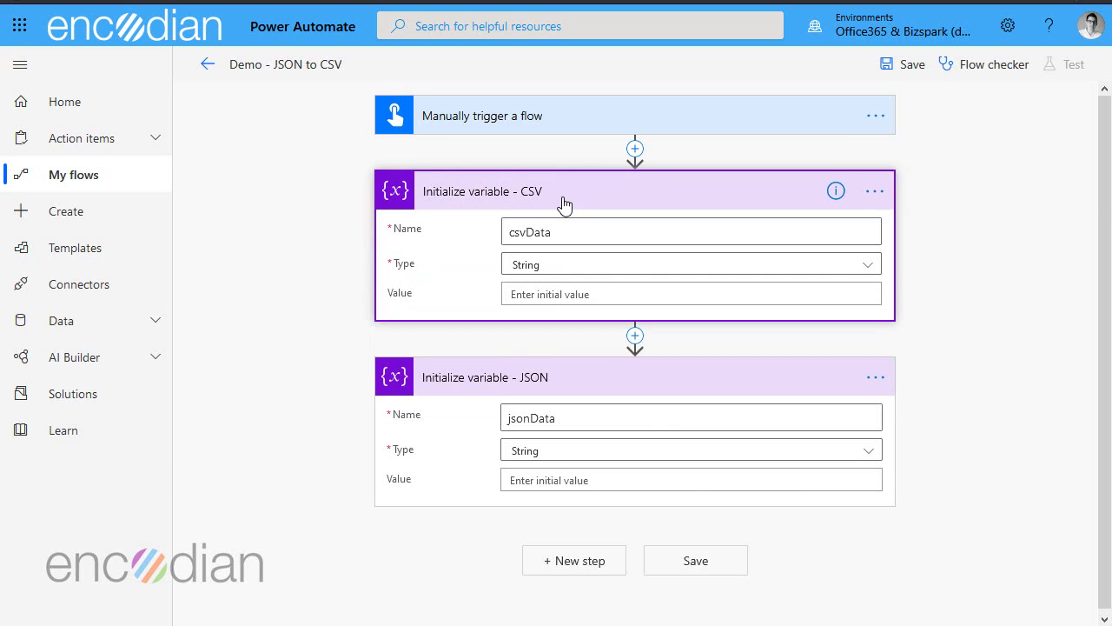
left_click(563, 203)
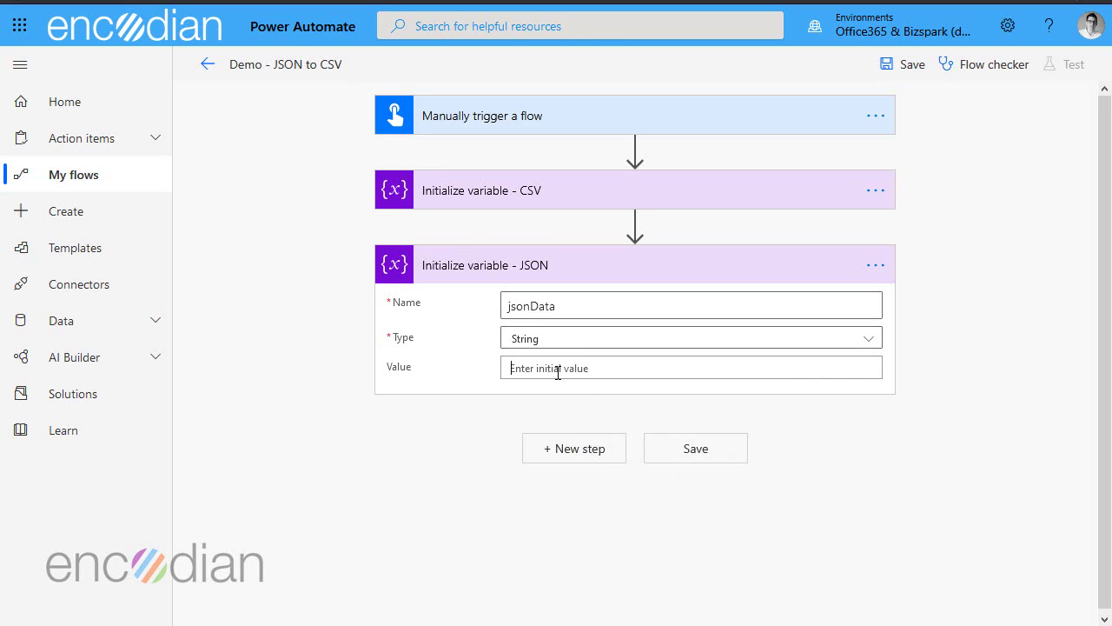
type("{   \"base\": \"EUR\",   \"date\": \"2020-11-15\",   \"rates\": {     \"MXN\": 24.150965,     \"HUF\": 357.500528,     \"MYR\": 4.880332   } }")
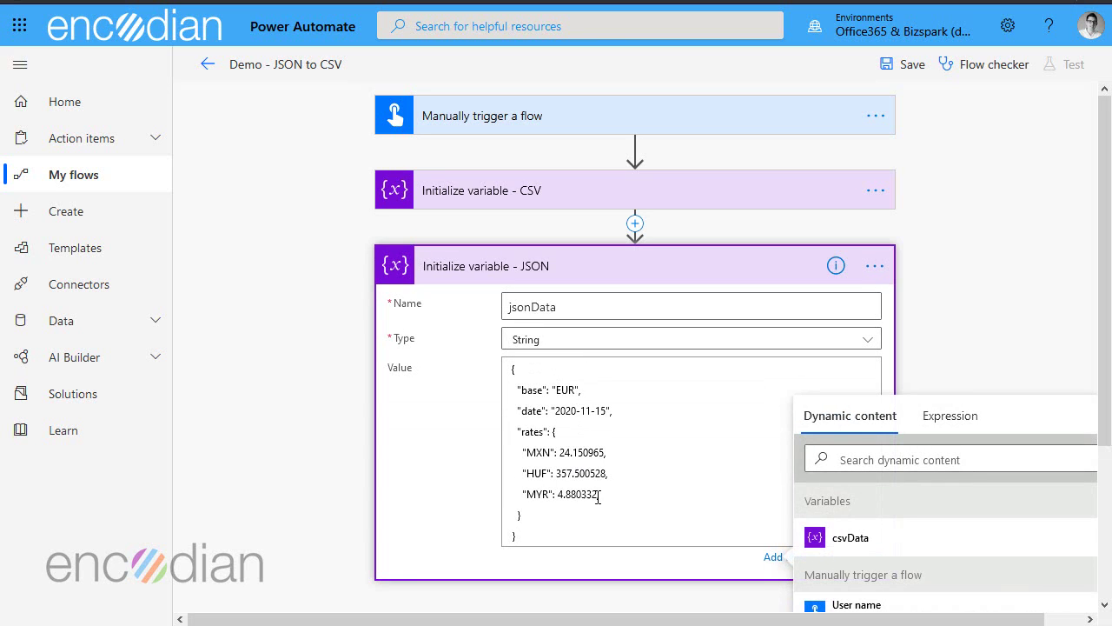
left_click(676, 273)
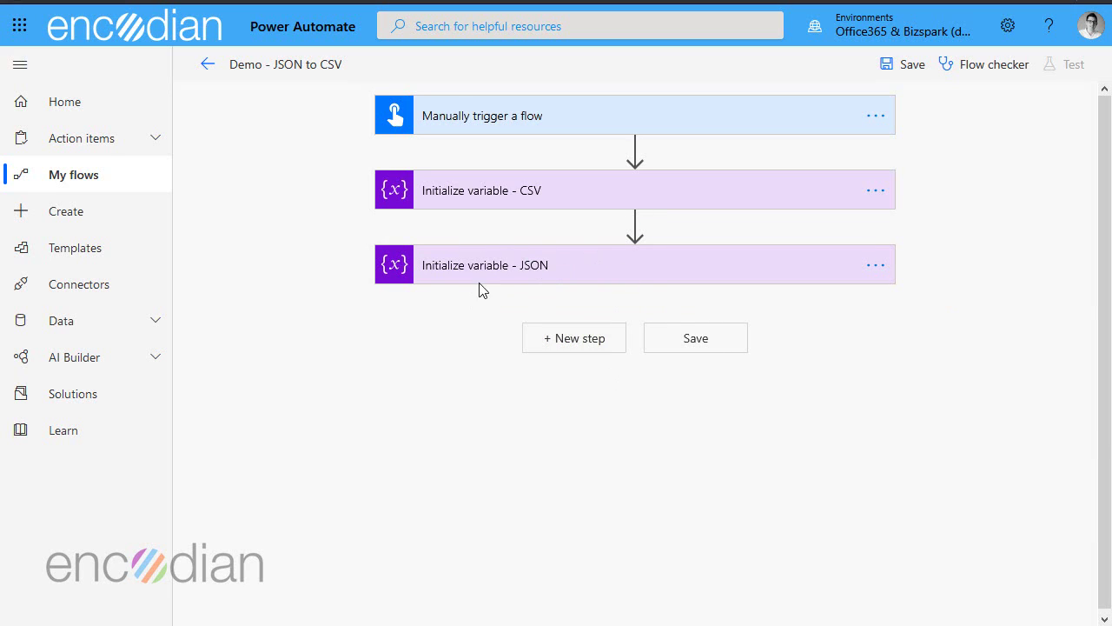
Add a Parse JSON action after the variables and use the jsonData variable as its content
left_click(598, 349)
type("parse json")
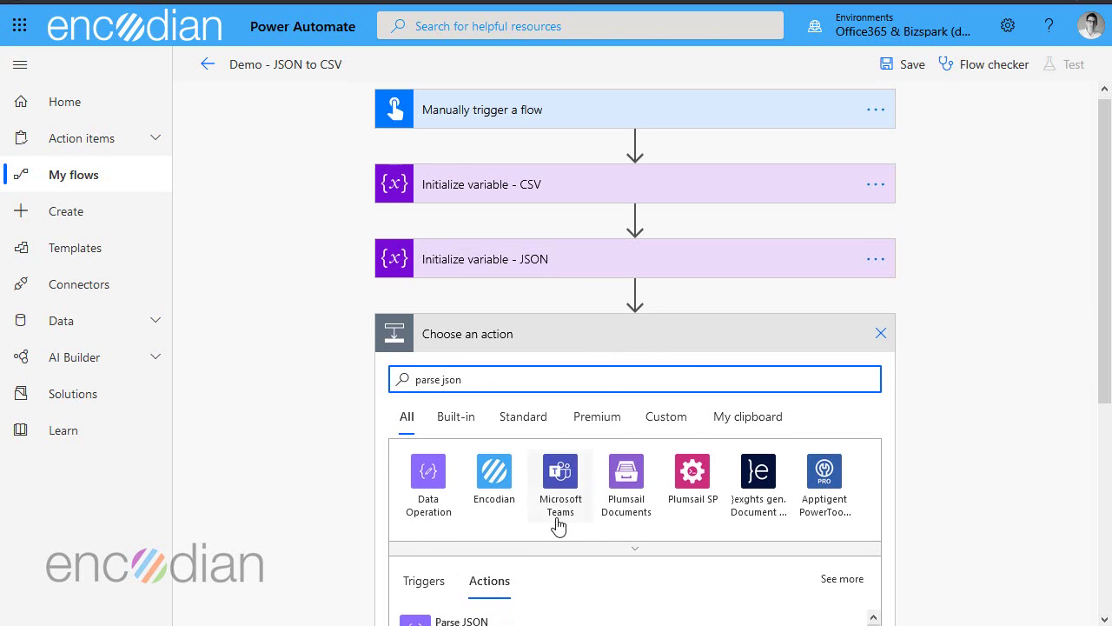
scroll(556, 504, "down", 2)
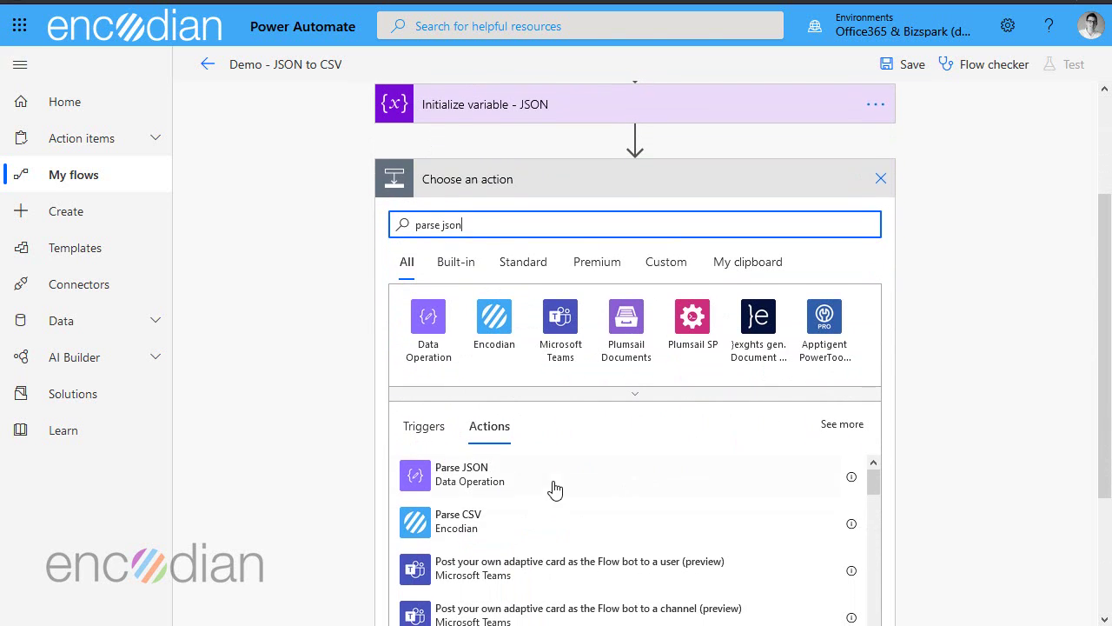
left_click(415, 474)
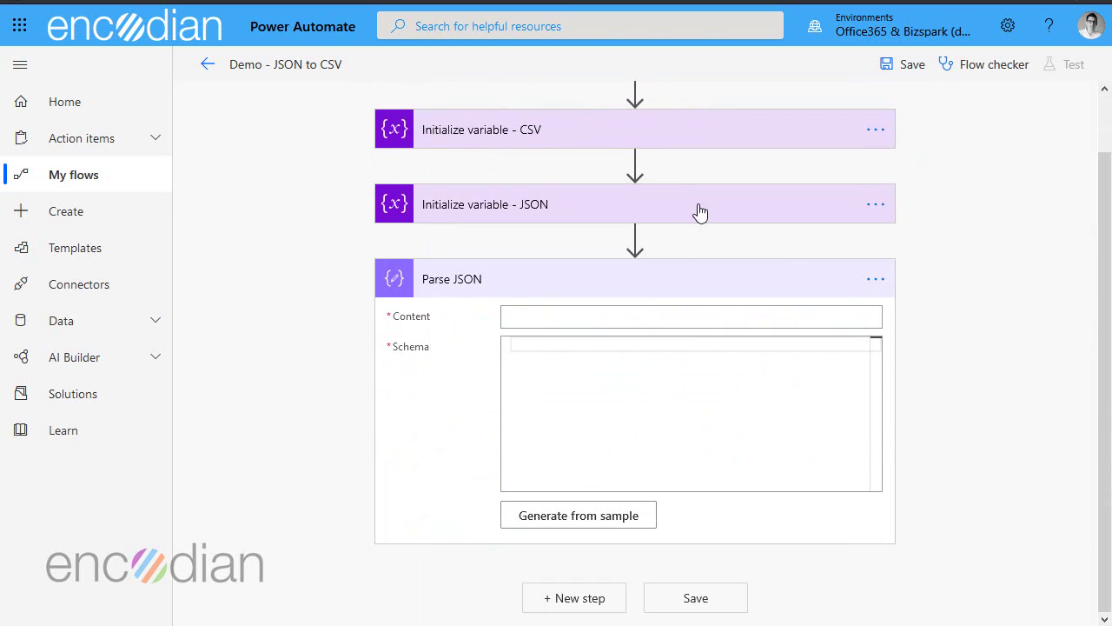
left_click(603, 318)
left_click(906, 491)
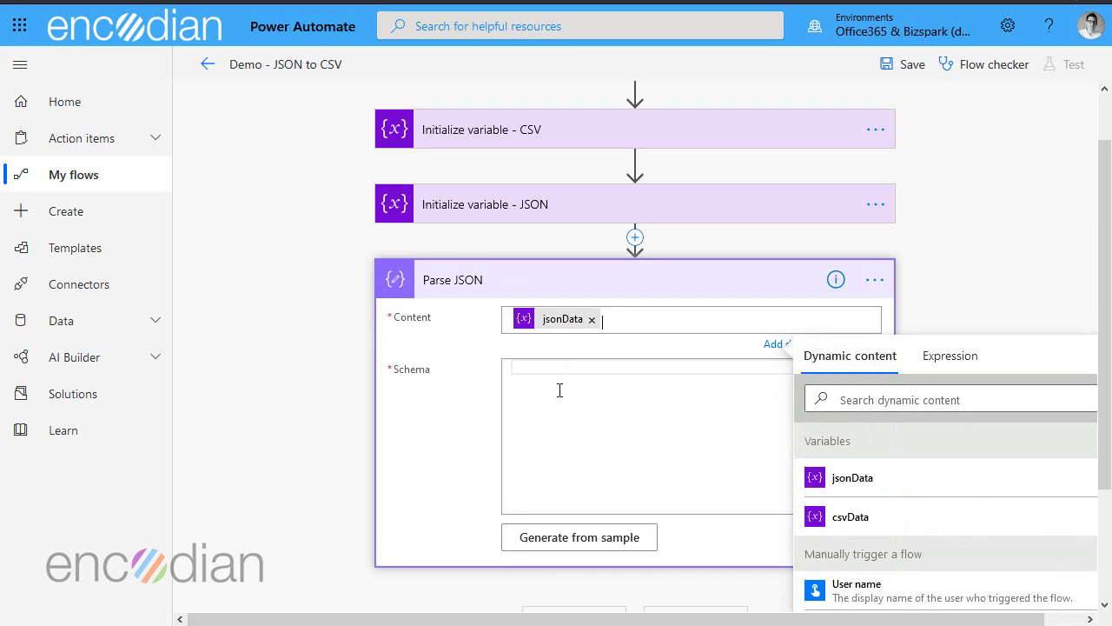
Generate the Parse JSON schema from a sample with base "EUR", date "2020-11-15" and rates MXN 24.150965, HUF 357.500528 and MYR 4.880332
left_click(556, 543)
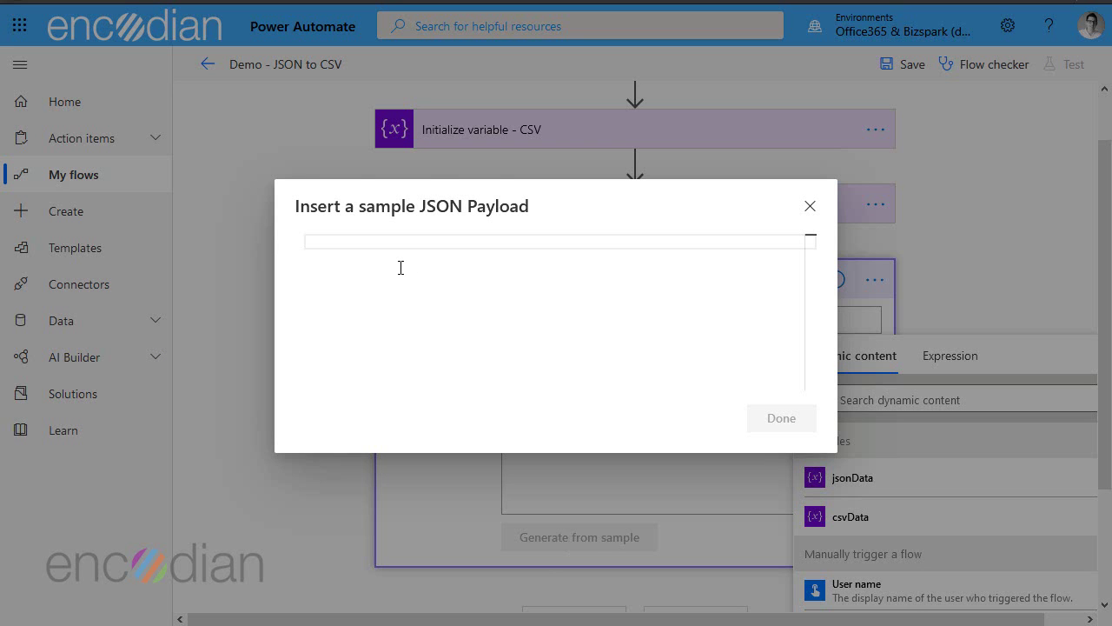
type("{   \"base\": \"EUR\",   \"date\": \"2020-11-15\",   \"rates\": {     \"MXN\": 24.150965,     \"HUF\": 357.500528,     \"MYR\": 4.880332,   } }")
left_click(431, 364)
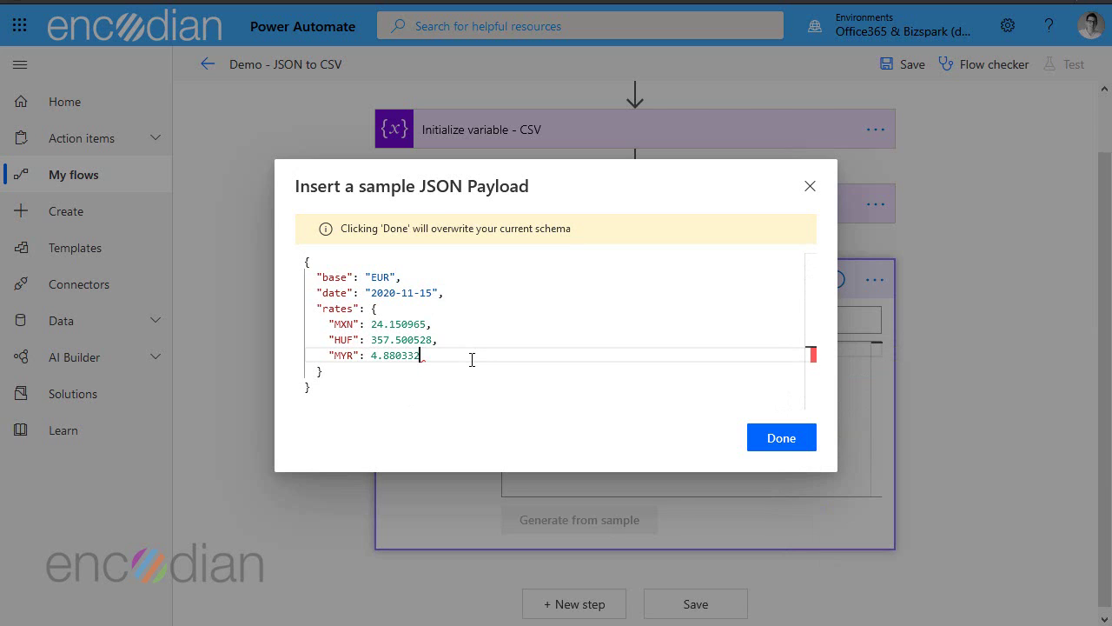
key("BackSpace")
left_click(770, 455)
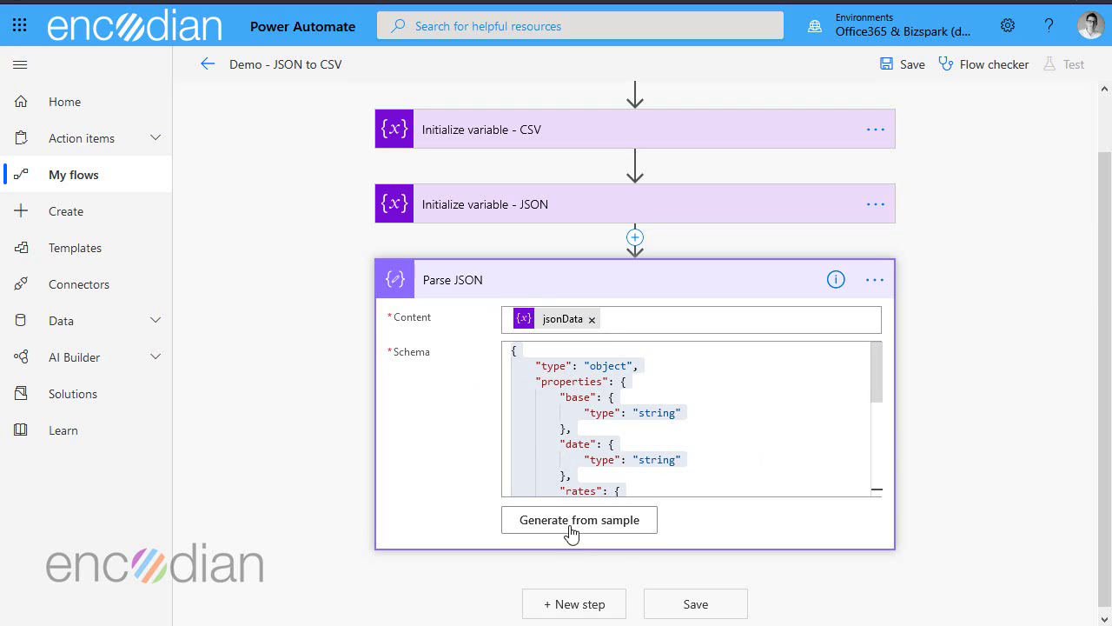
left_click(568, 291)
Add an Append to string variable action after Parse JSON and choose csvData as the variable to append to
left_click(574, 409)
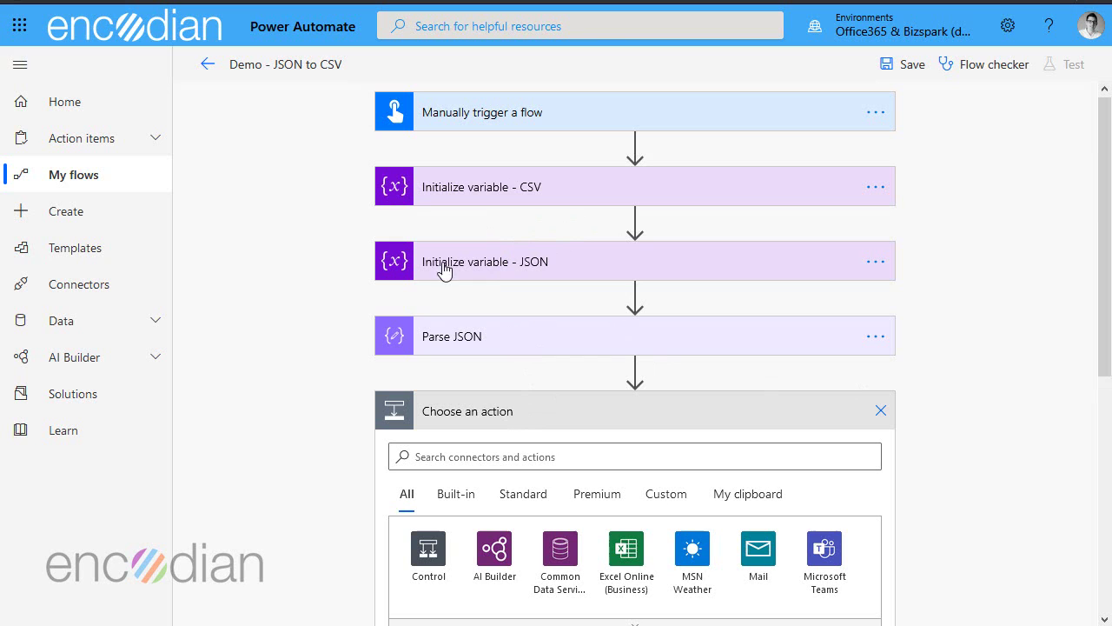
left_click(456, 457)
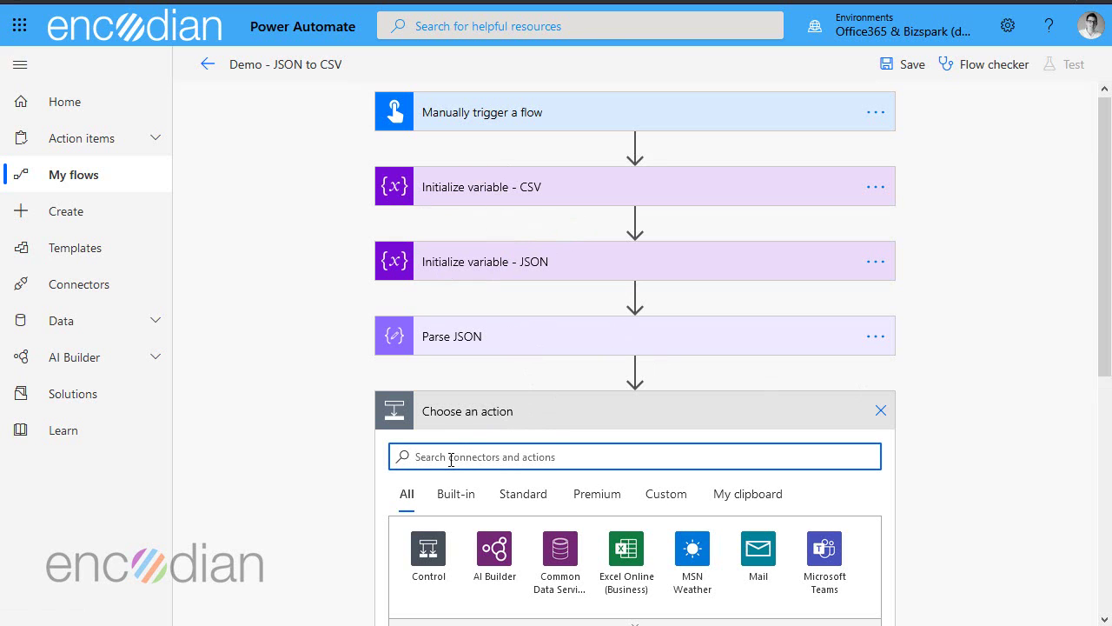
type("append")
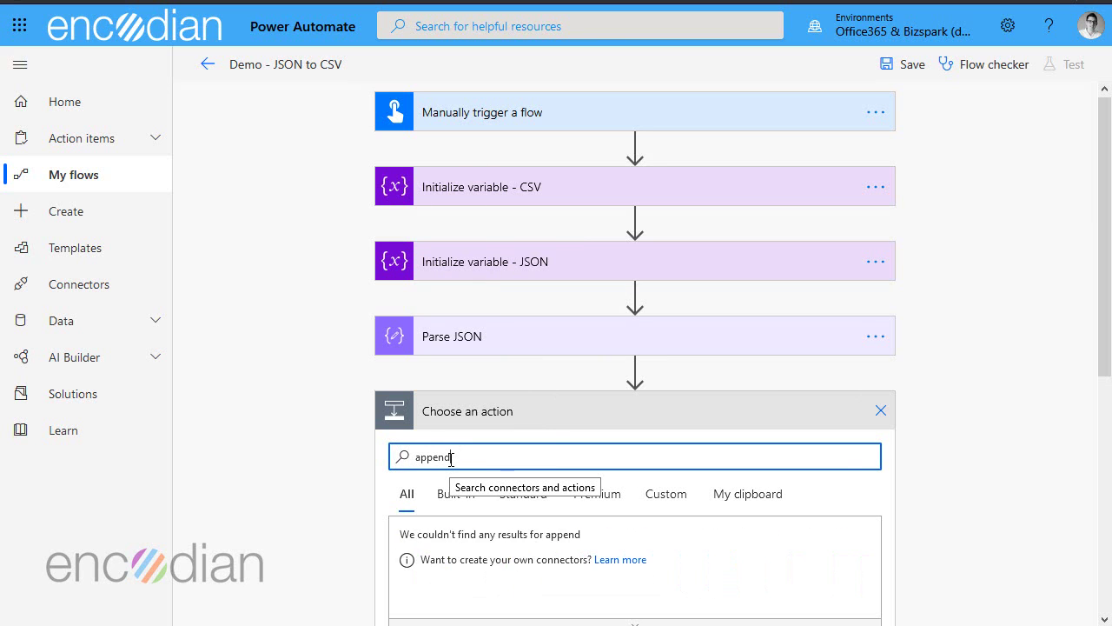
scroll(496, 460, "down", 4)
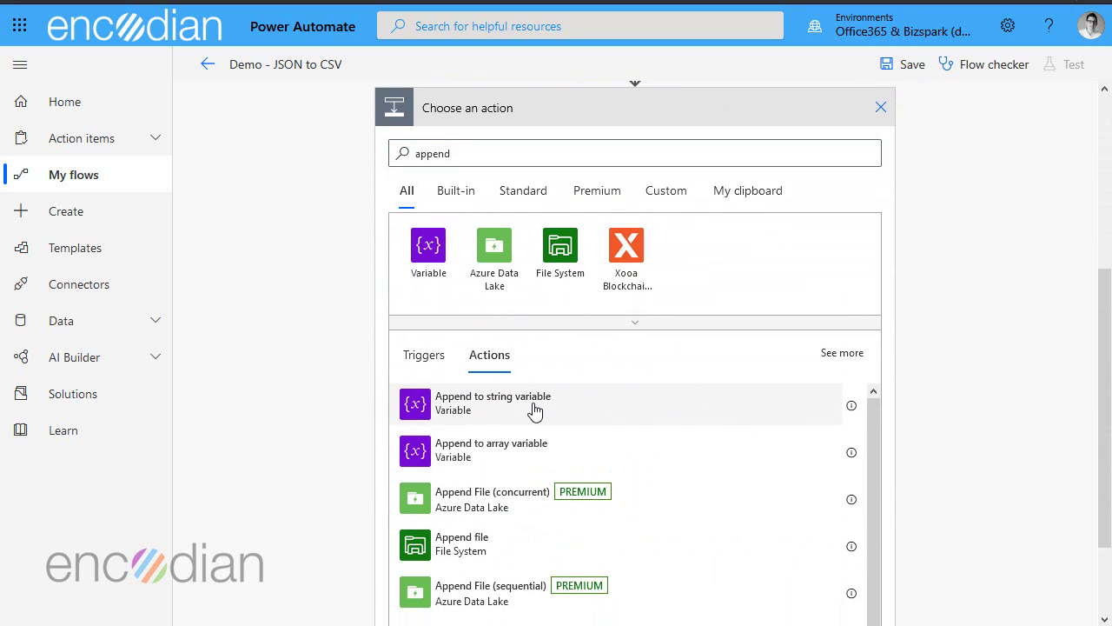
left_click(534, 401)
left_click(520, 449)
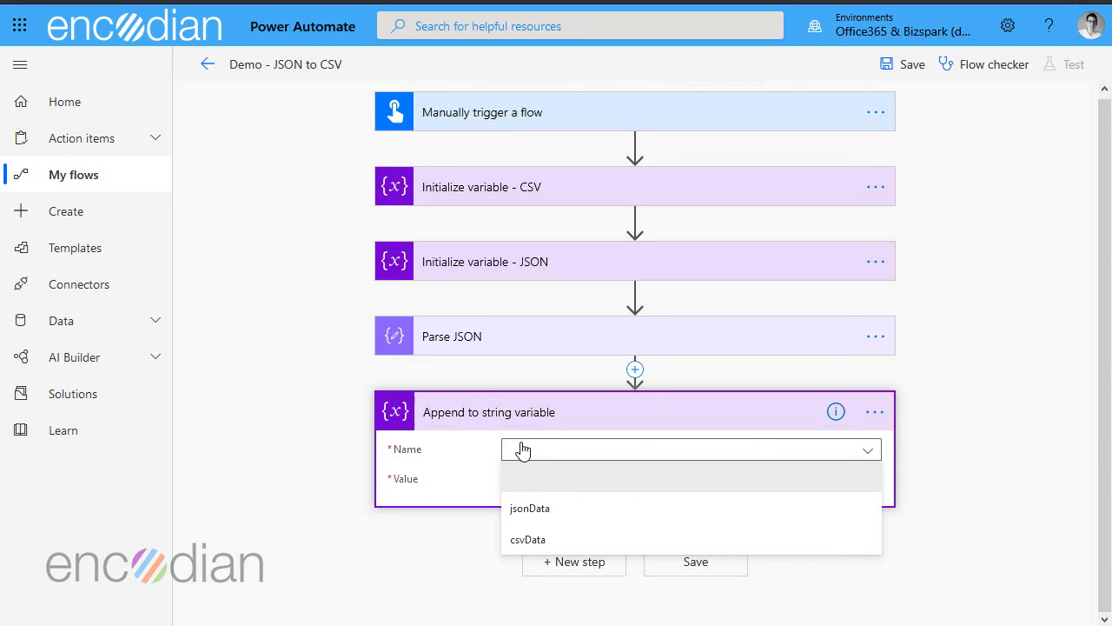
left_click(536, 540)
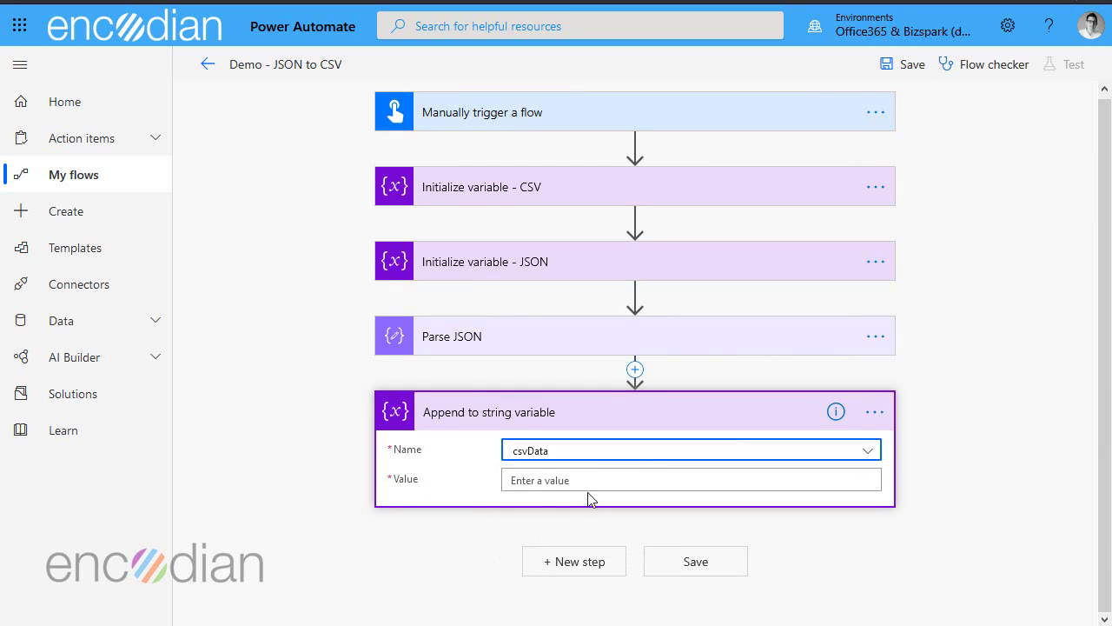
Rename the append action as "Append to string variable - Header" and set its value to "Base, date, fromCurrency, exchange rate"
left_click(876, 413)
left_click(926, 424)
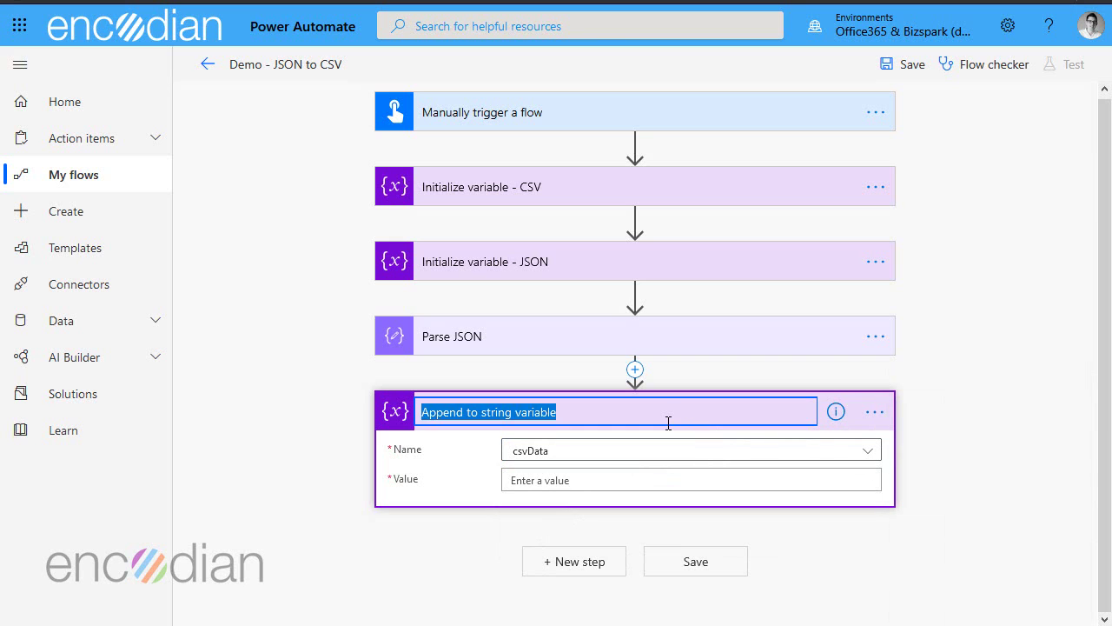
left_click(669, 422)
type("- Header")
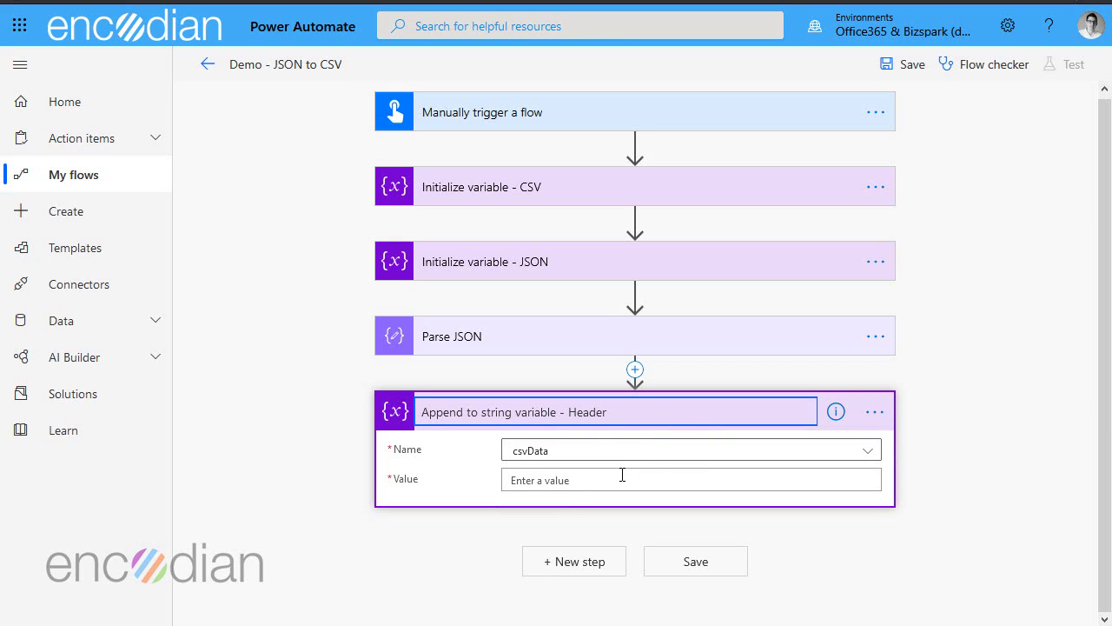
left_click(622, 474)
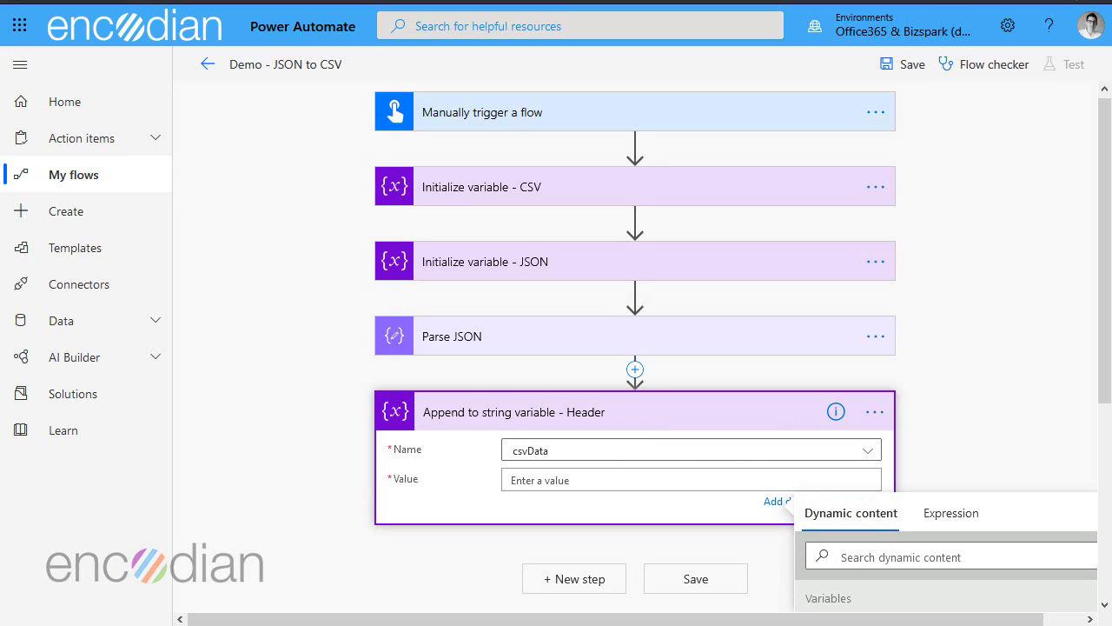
type("Base, date, fromCurrency, exchange rate")
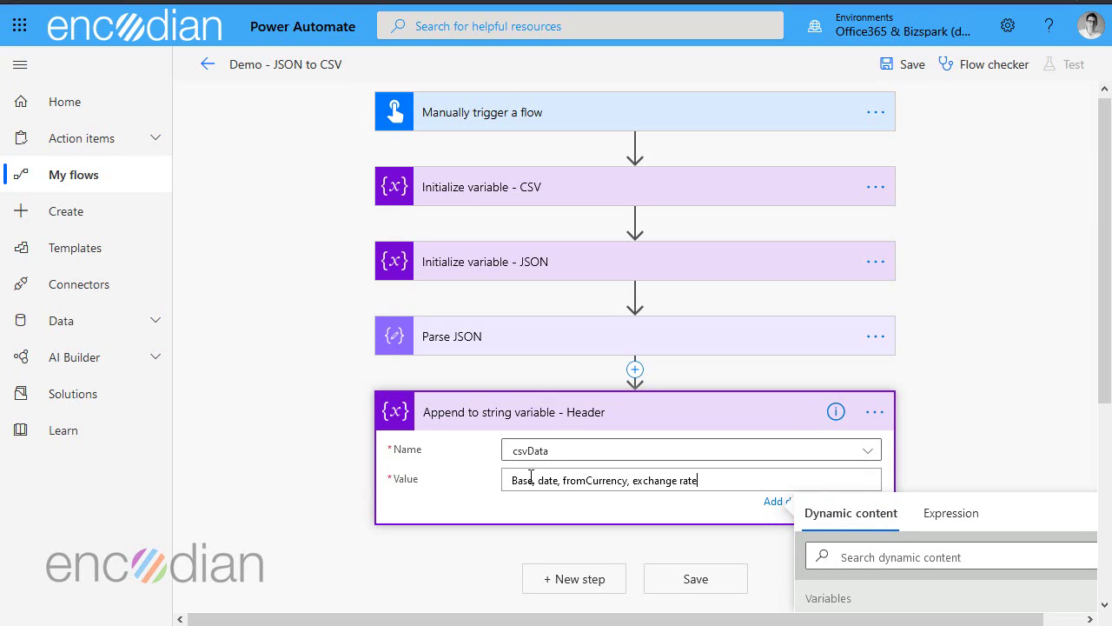
Add a line break at the end of the header text in the Header append action's value
left_click(944, 429)
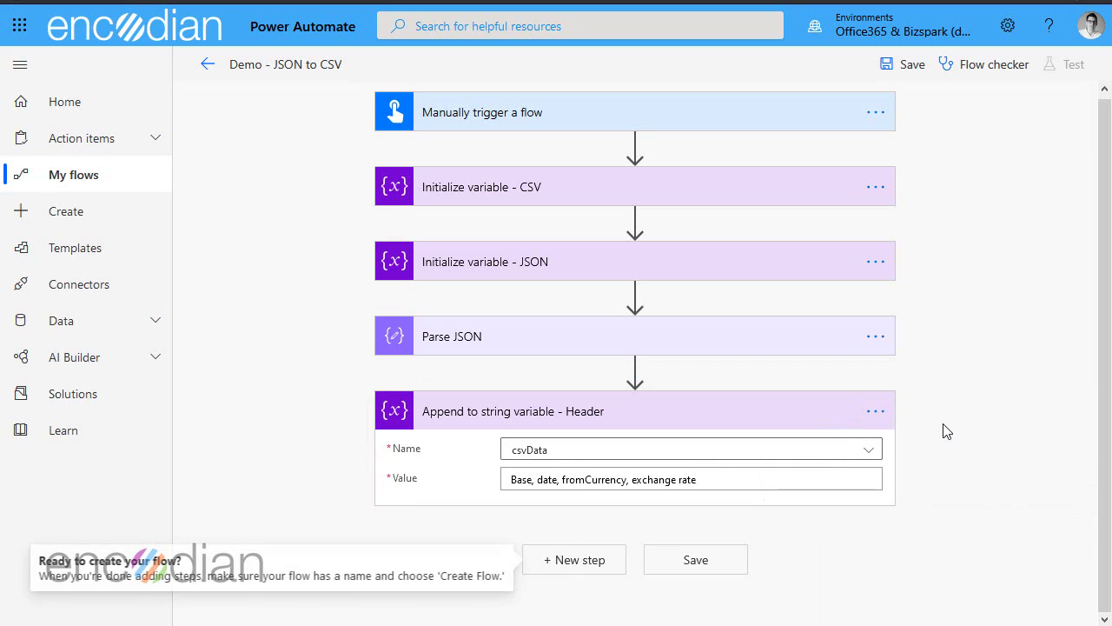
left_click(779, 473)
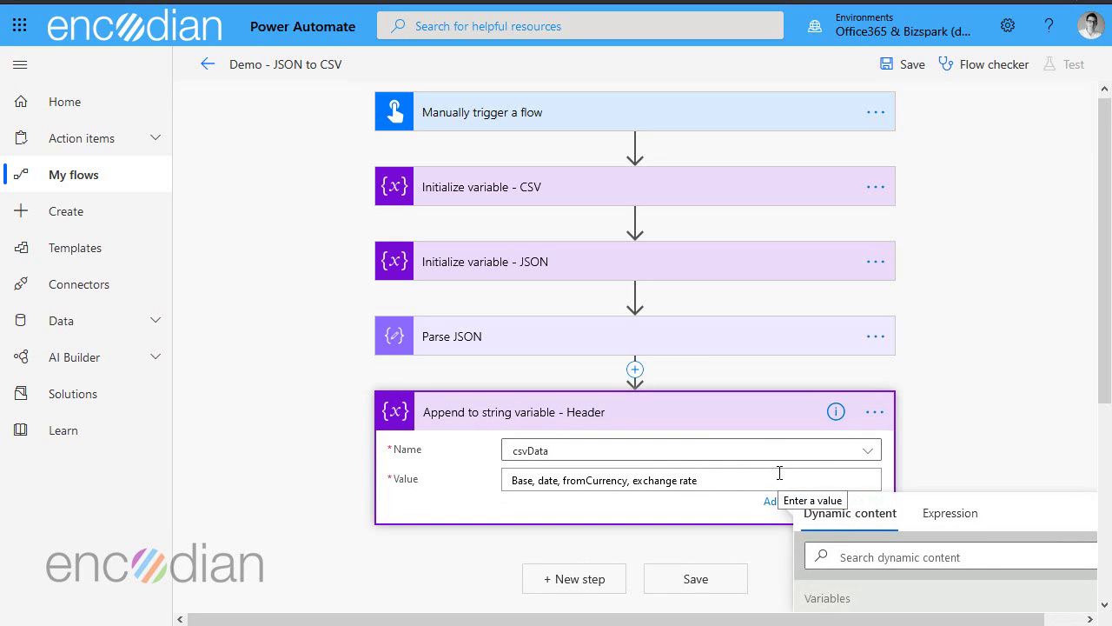
key("shift+Return")
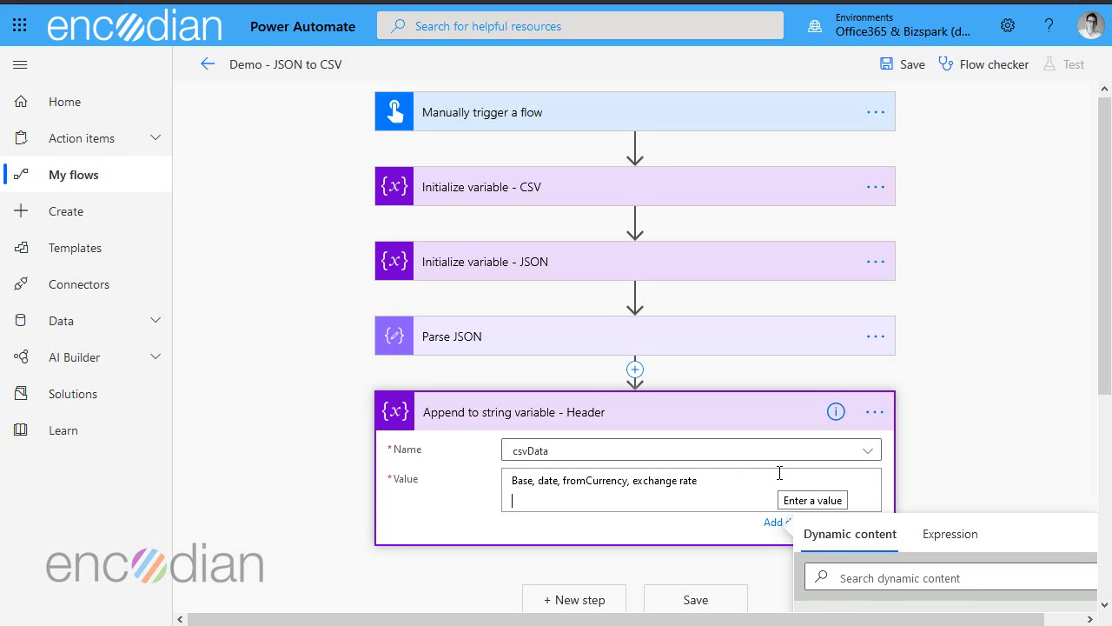
Add another Append to string variable action after the Header action and choose csvData as its variable
scroll(839, 375, "down", 3)
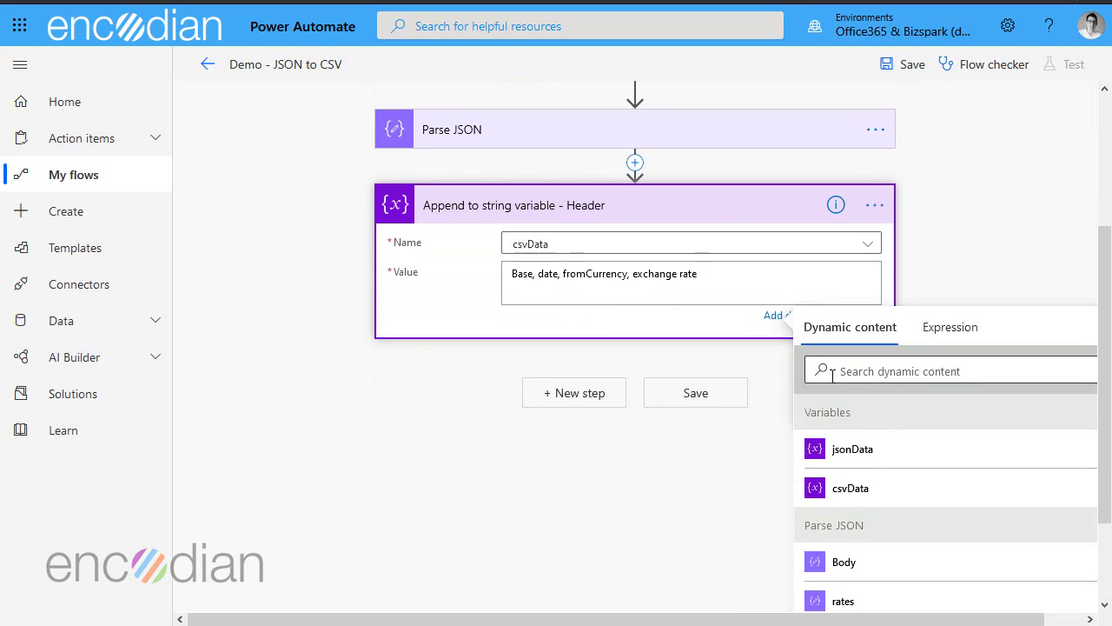
left_click(601, 399)
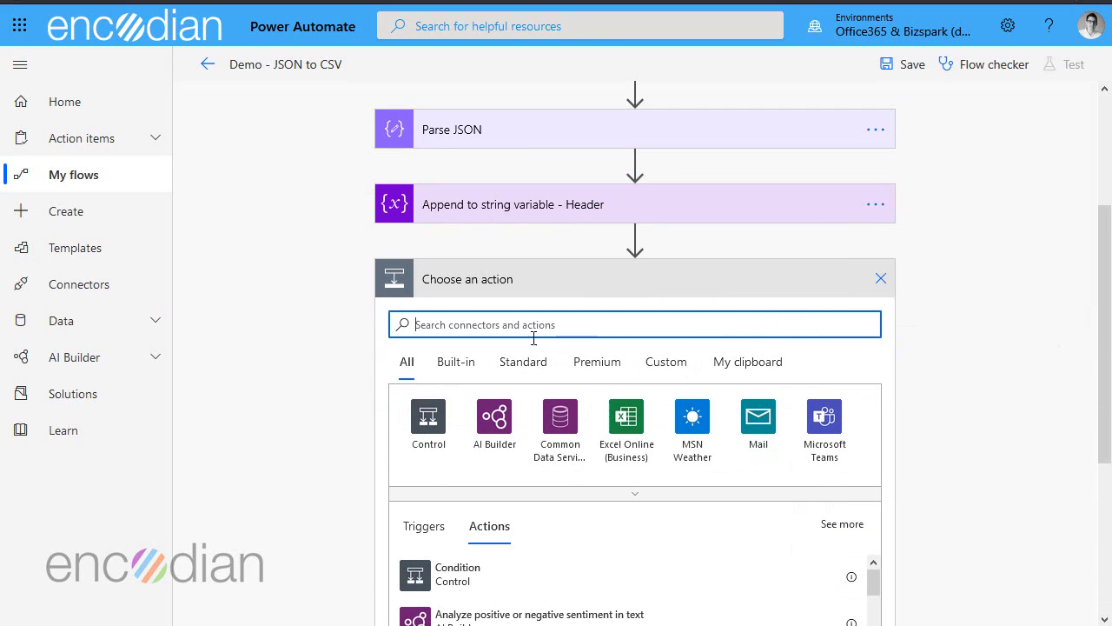
type("append")
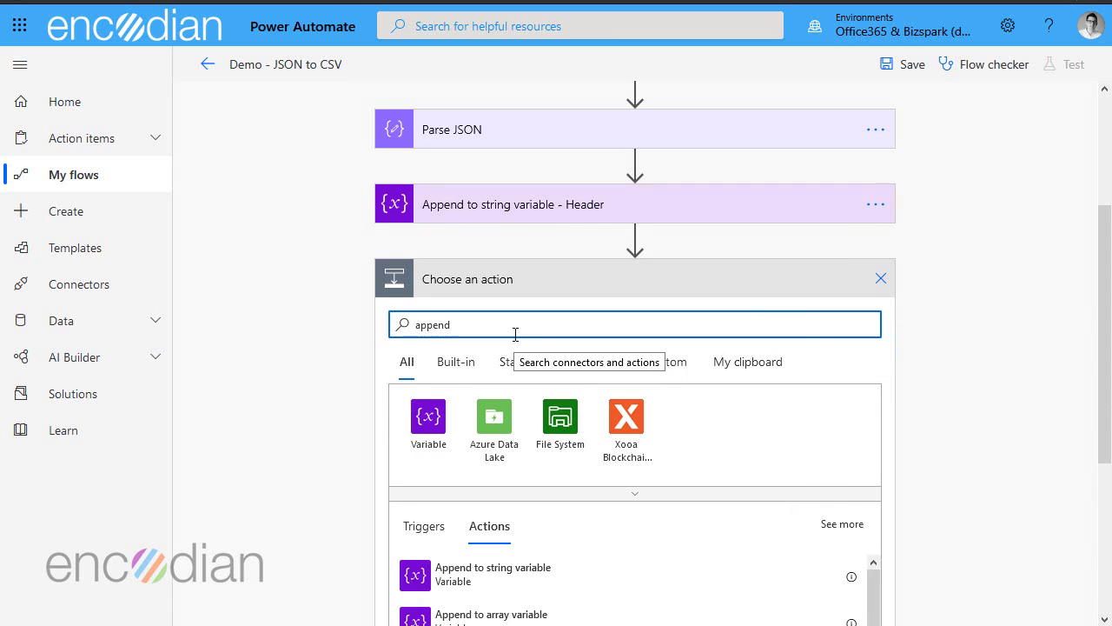
left_click(454, 577)
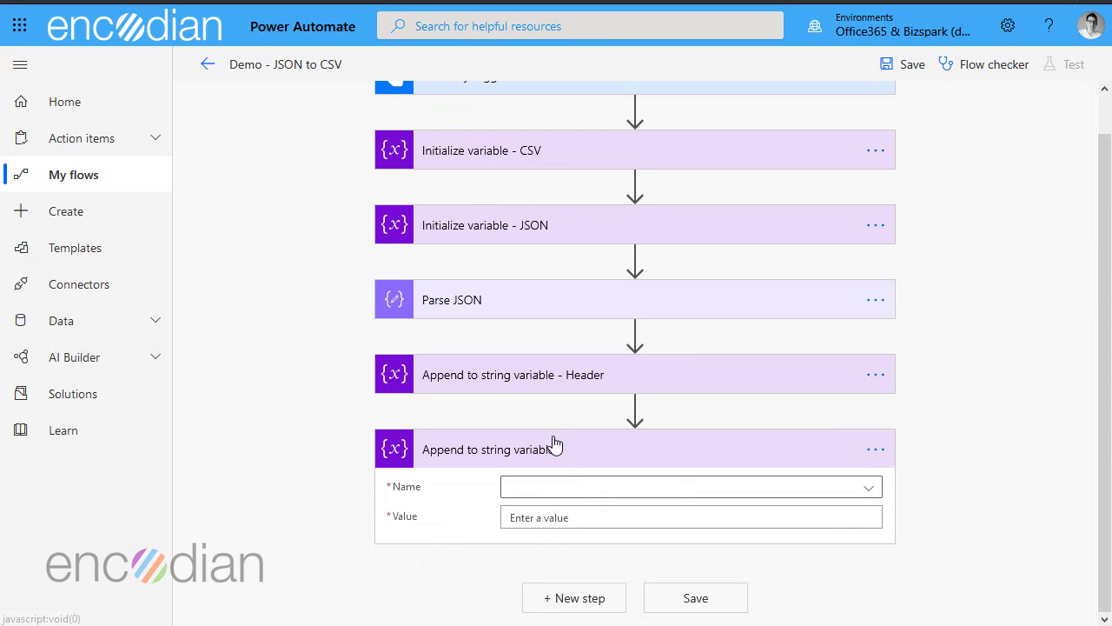
left_click(582, 487)
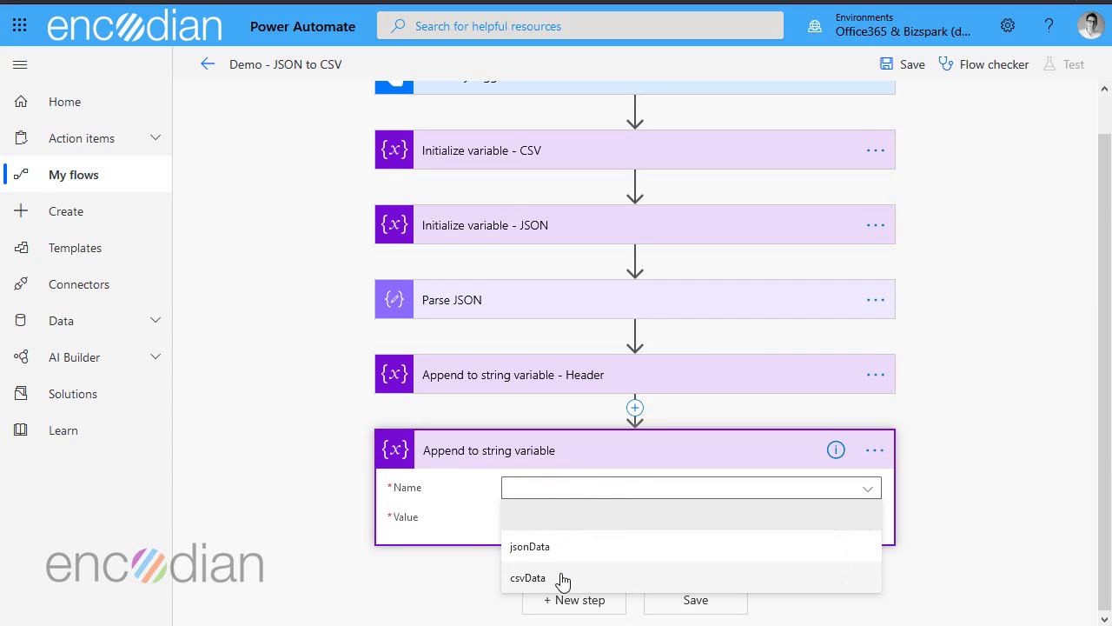
left_click(563, 579)
left_click(667, 523)
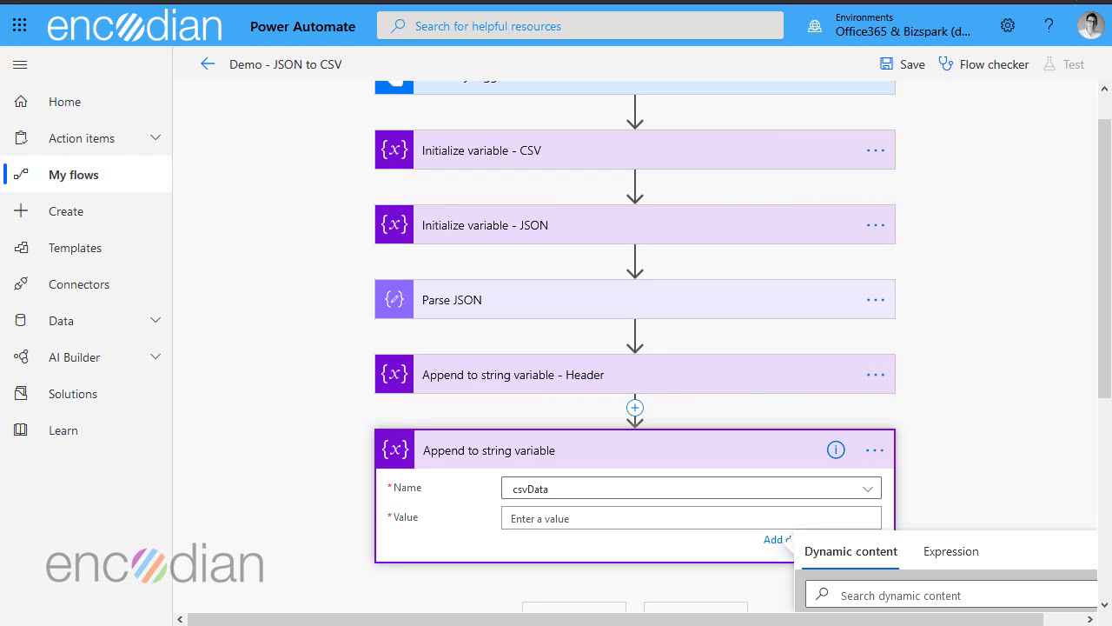
Rename the new append action as "Append to string variable - Row Data (MXN)"
left_click(876, 452)
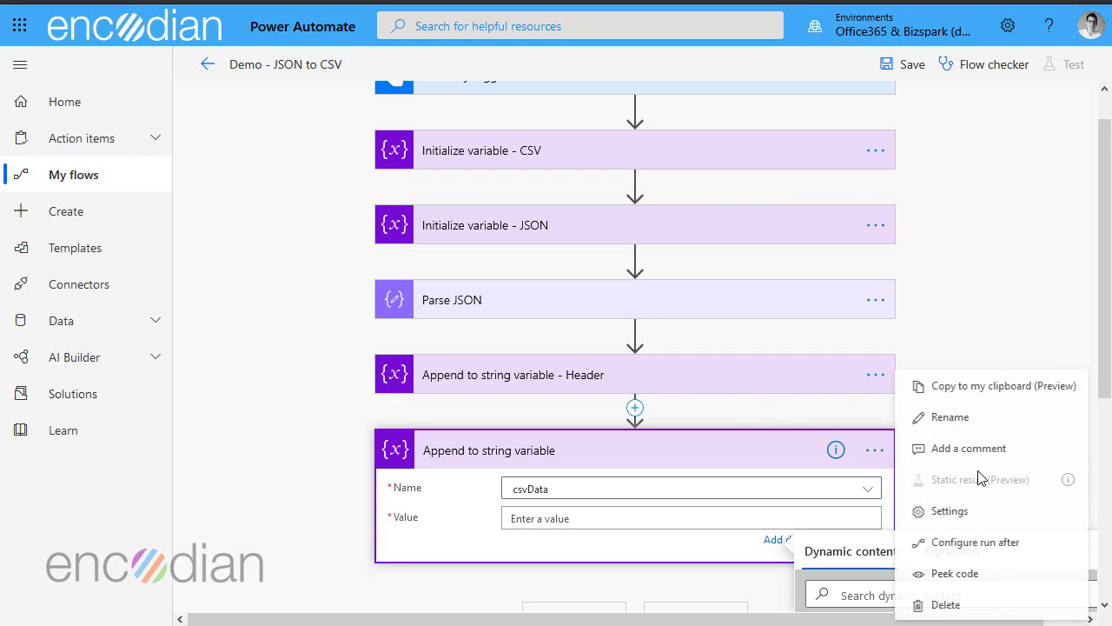
left_click(957, 422)
type("Append to string variable - Raw Data (MXN)")
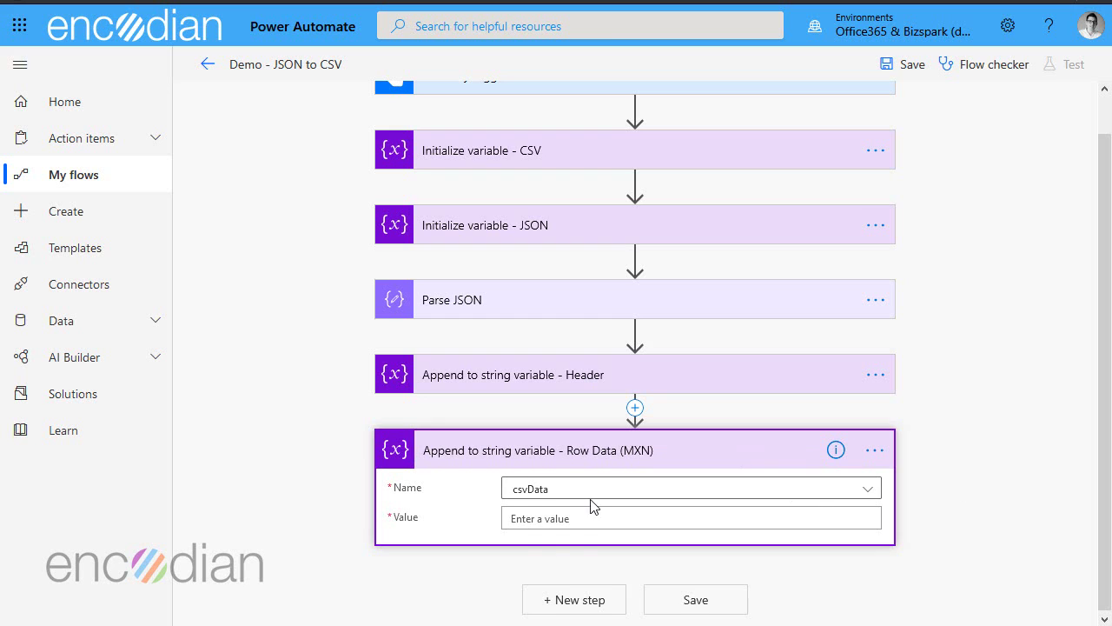
Set the MXN row's value to the Parse JSON base and date fields, the text "MXN" and the MXN field, comma-separated and ending with a line break
left_click(591, 509)
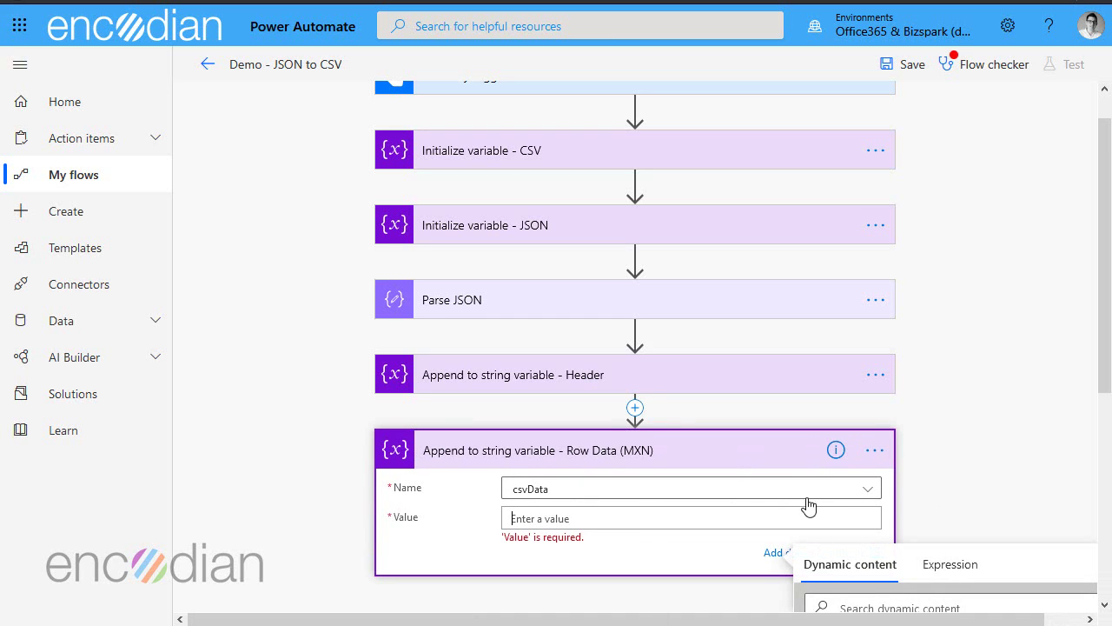
scroll(1006, 489, "down", 2)
scroll(924, 546, "down", 3)
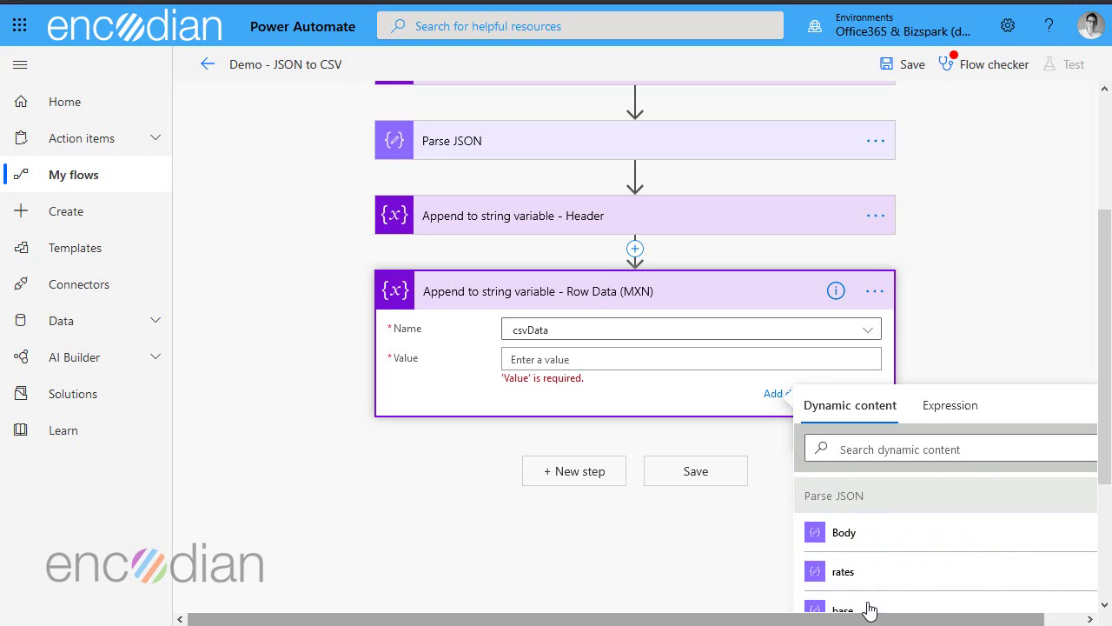
left_click(869, 603)
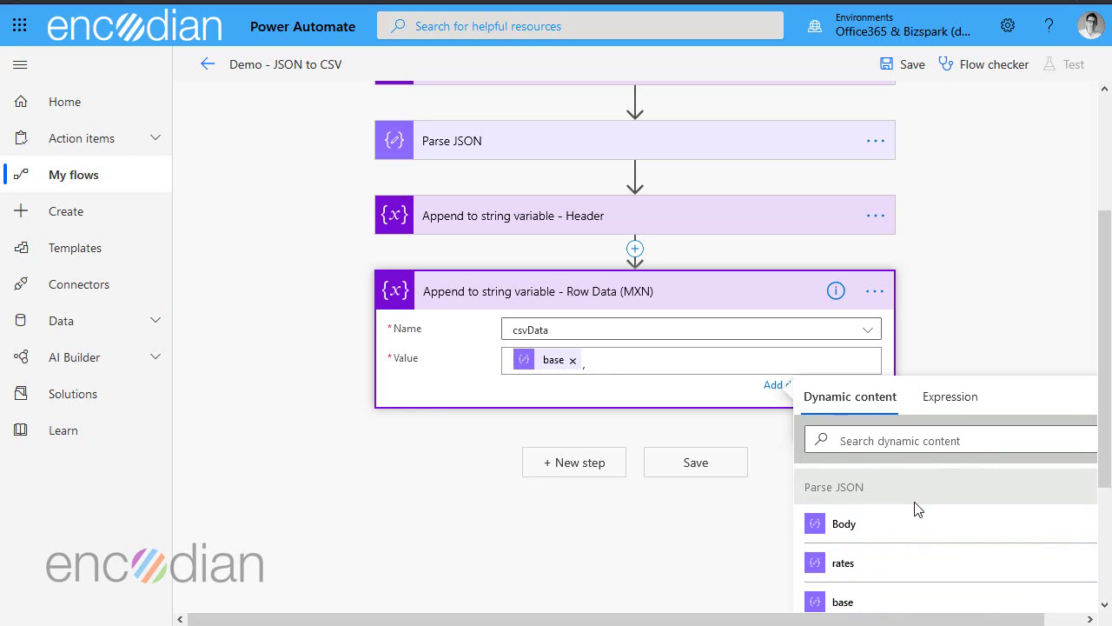
scroll(947, 521, "down", 1)
type(",")
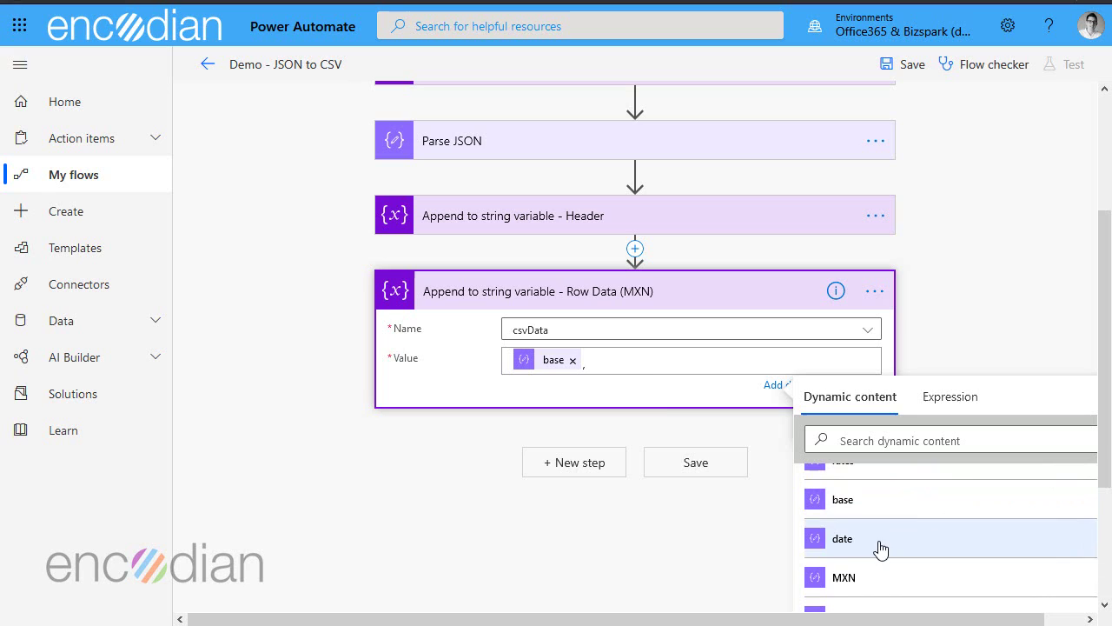
left_click(877, 546)
type(",\"MXN\",")
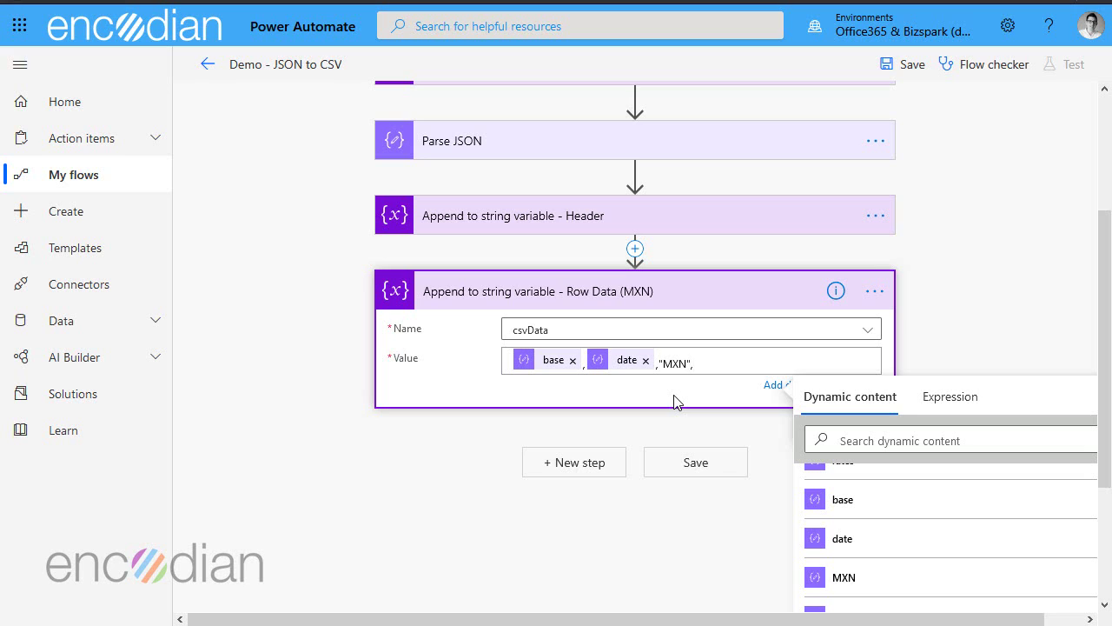
left_click(844, 576)
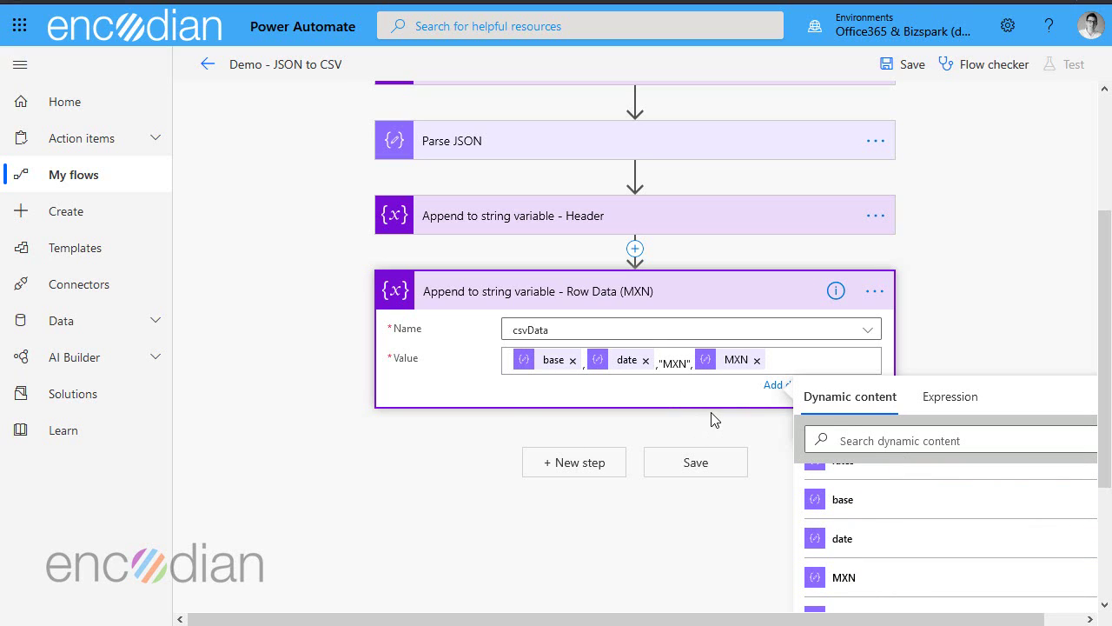
key("Return")
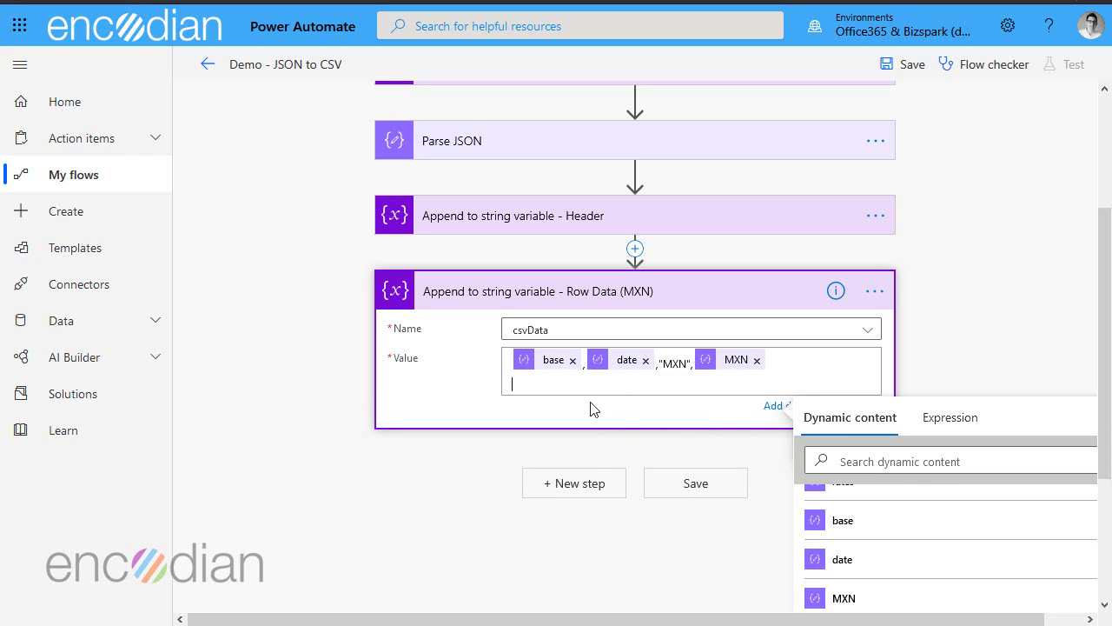
Copy the Row Data (MXN) append action and insert the copy as a new step after it
left_click(578, 491)
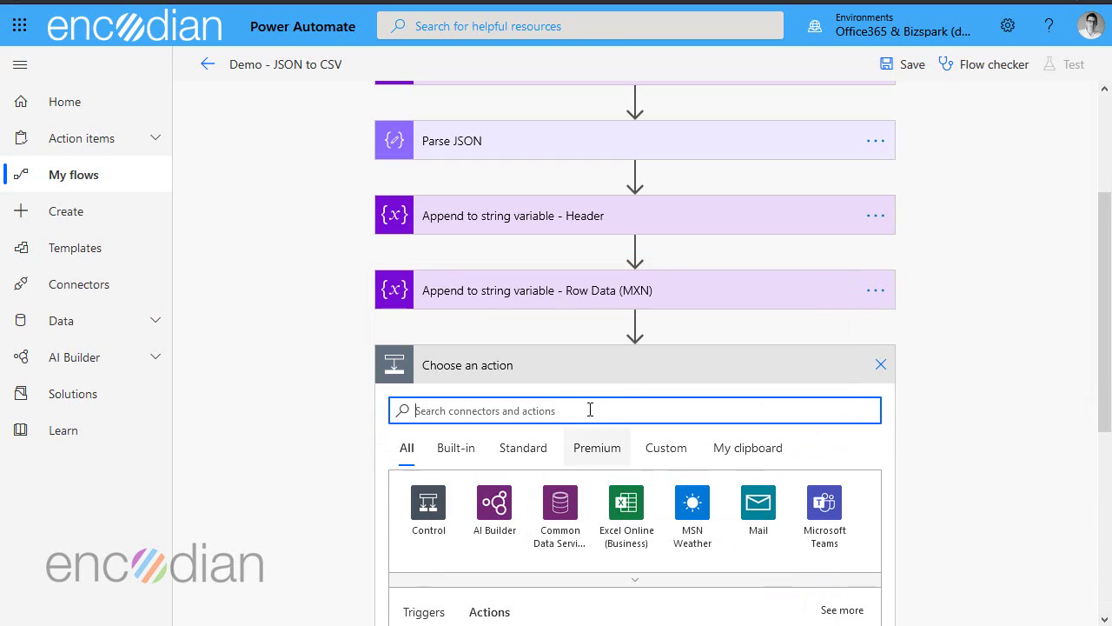
left_click(876, 291)
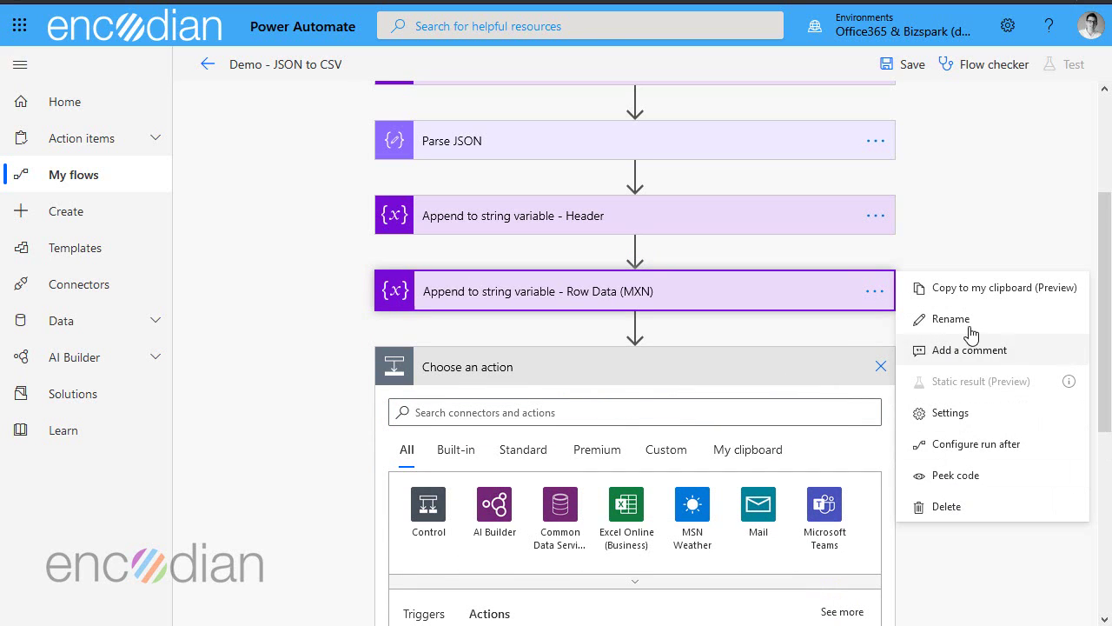
left_click(973, 291)
left_click(737, 451)
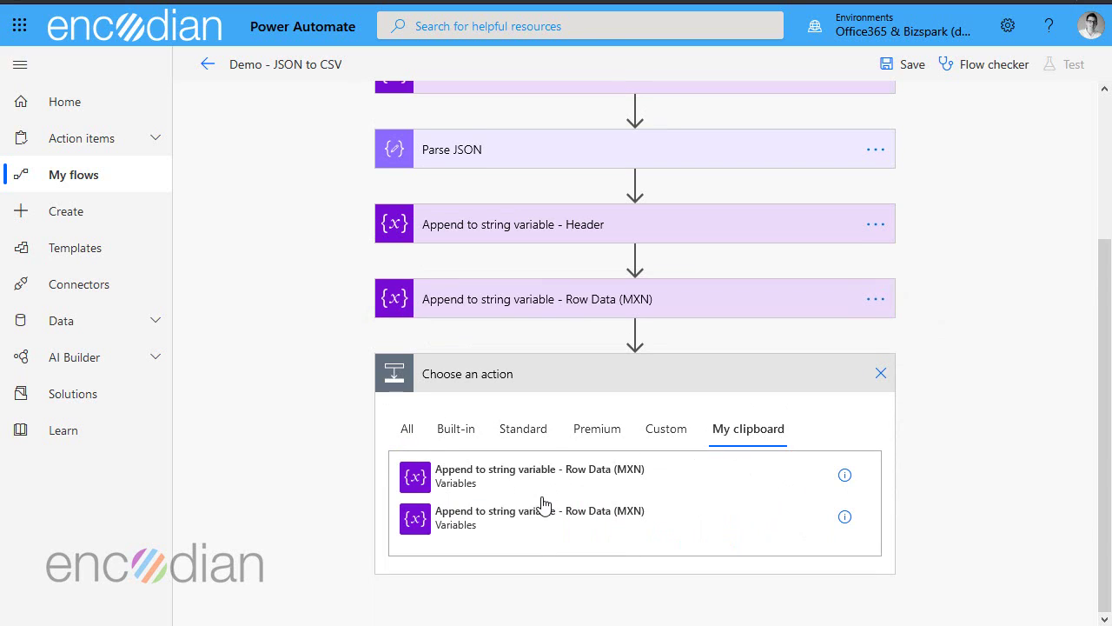
left_click(501, 478)
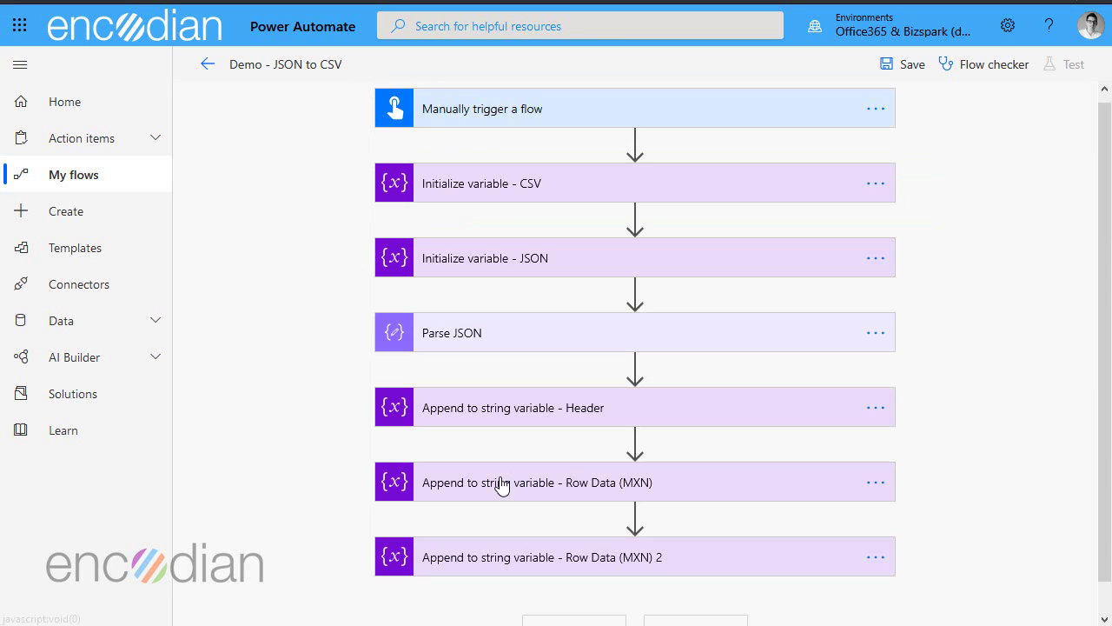
Rename the copied append action as "Append to string variable - Row Data (HUF)"
left_click(875, 525)
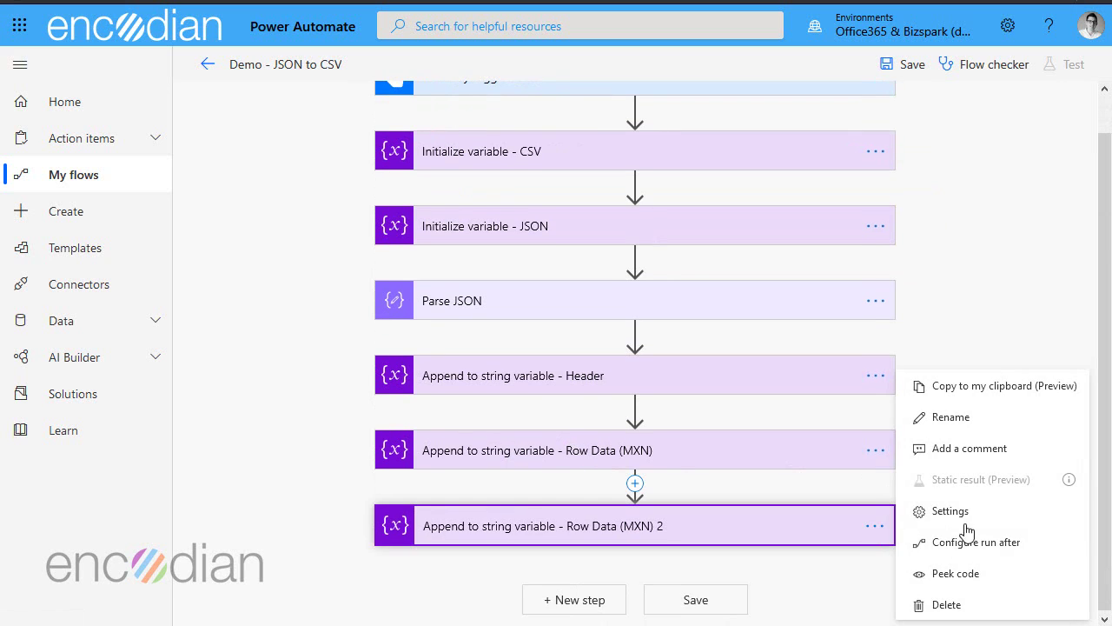
left_click(959, 429)
left_click(611, 525)
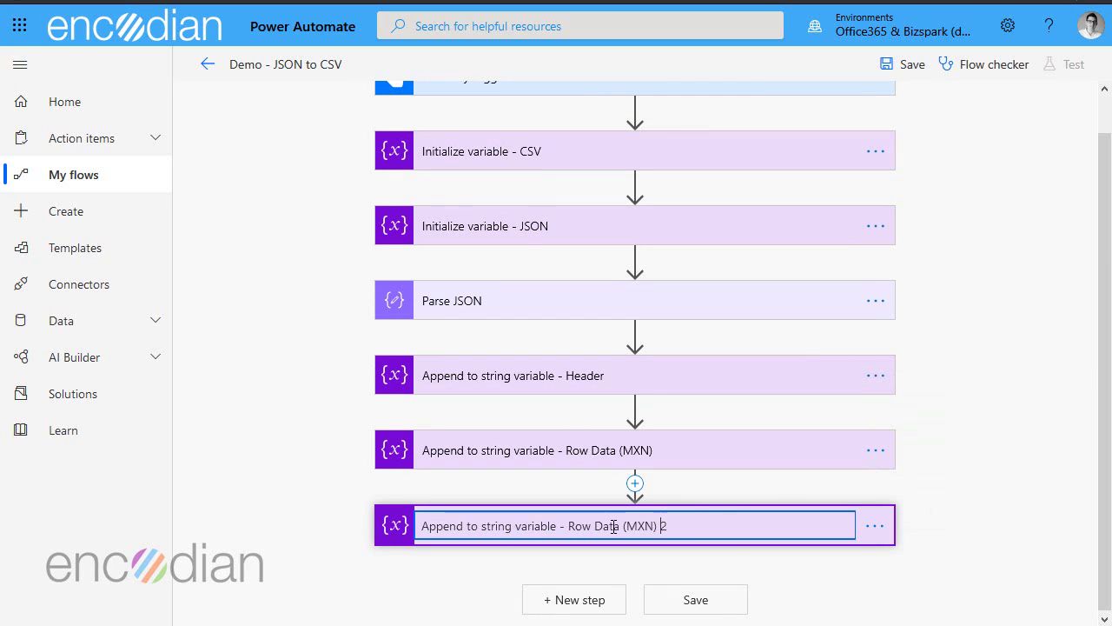
left_click_drag(624, 526, 796, 525)
type("(HUF")
key("Return")
In the Row Data (HUF) action's value, replace the text "MXN" with "HUF" and the MXN field with the Parse JSON HUF field
left_click(670, 527)
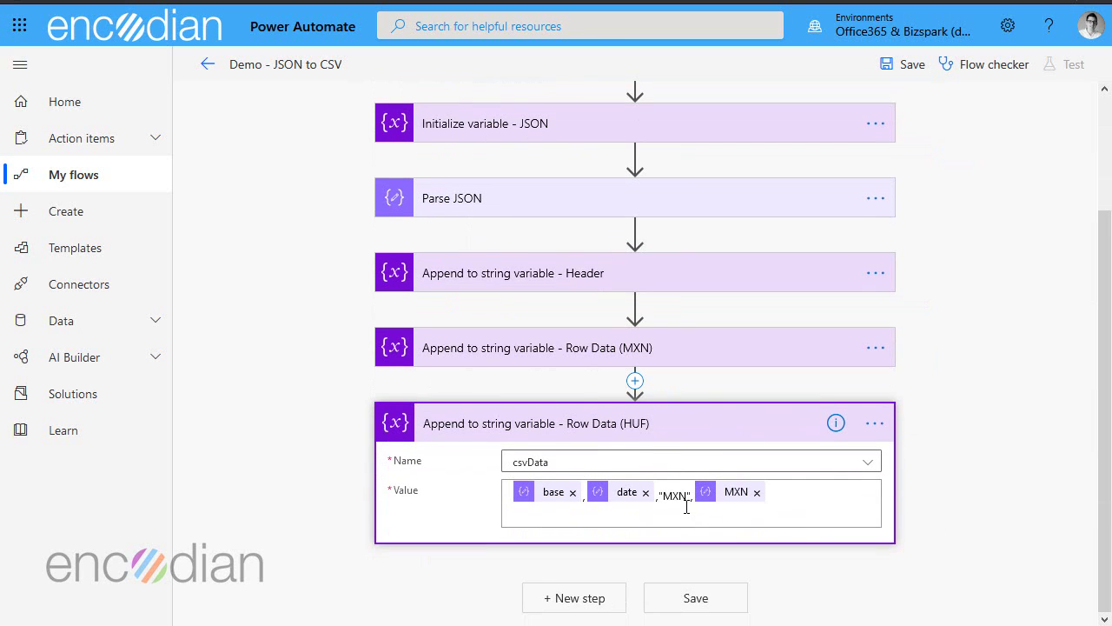
left_click(684, 496)
key("BackSpace")
key("BackSpace")
key("BackSpace")
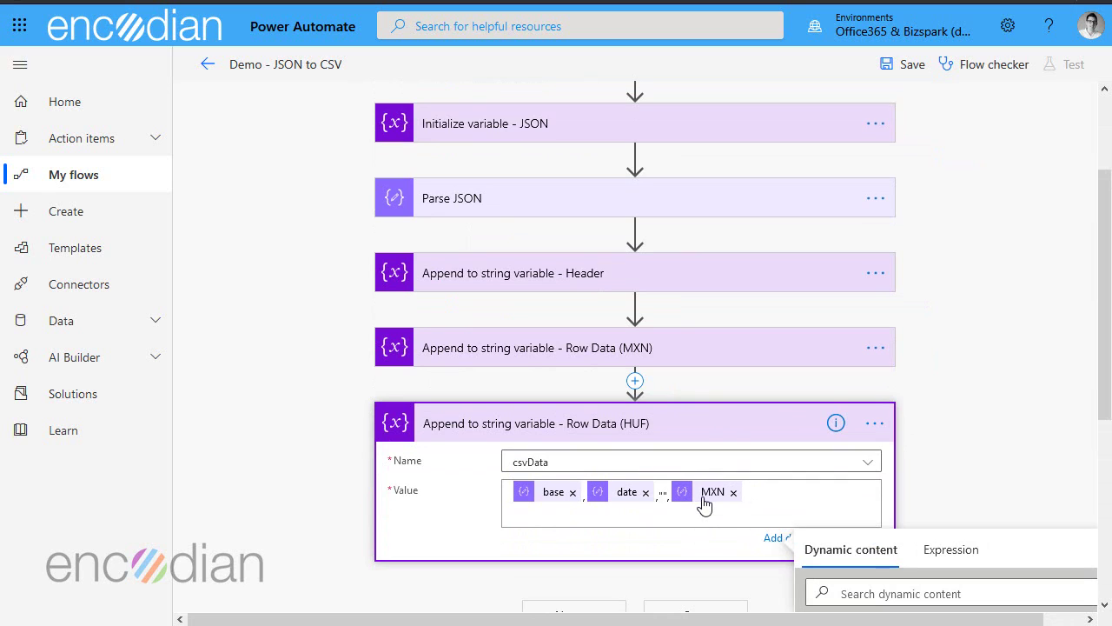
type("HUF")
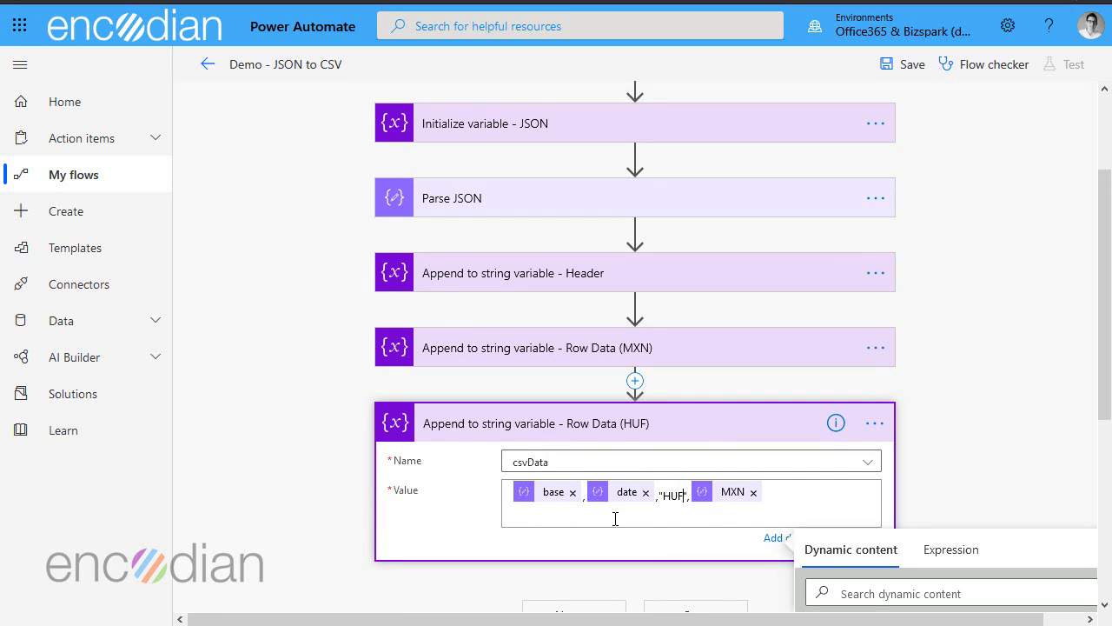
left_click(752, 494)
scroll(720, 500, "down", 3)
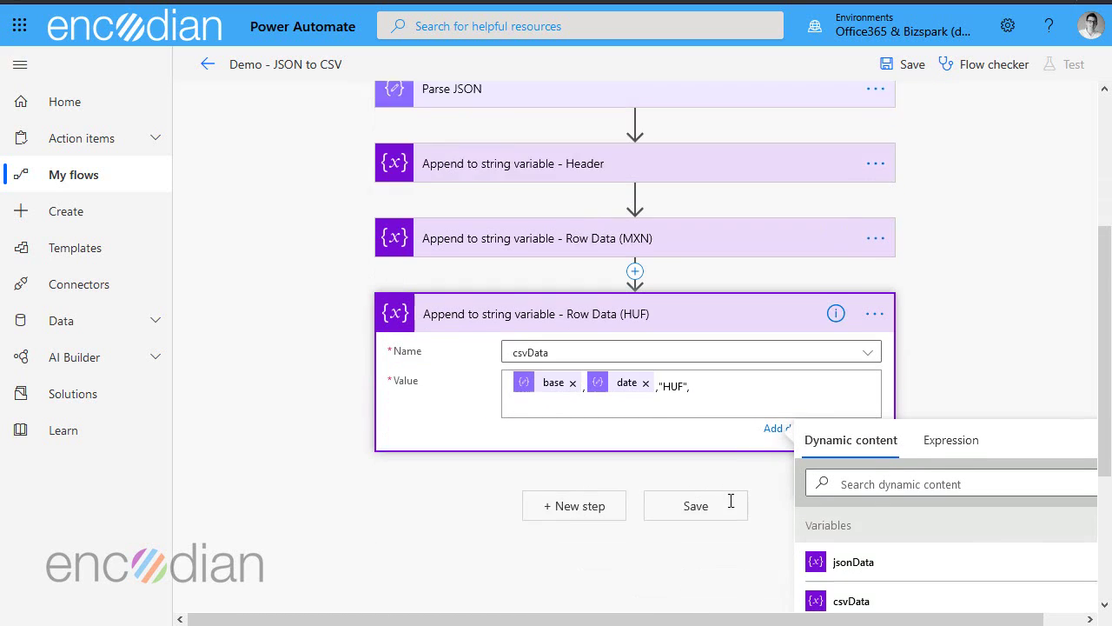
scroll(984, 576, "down", 3)
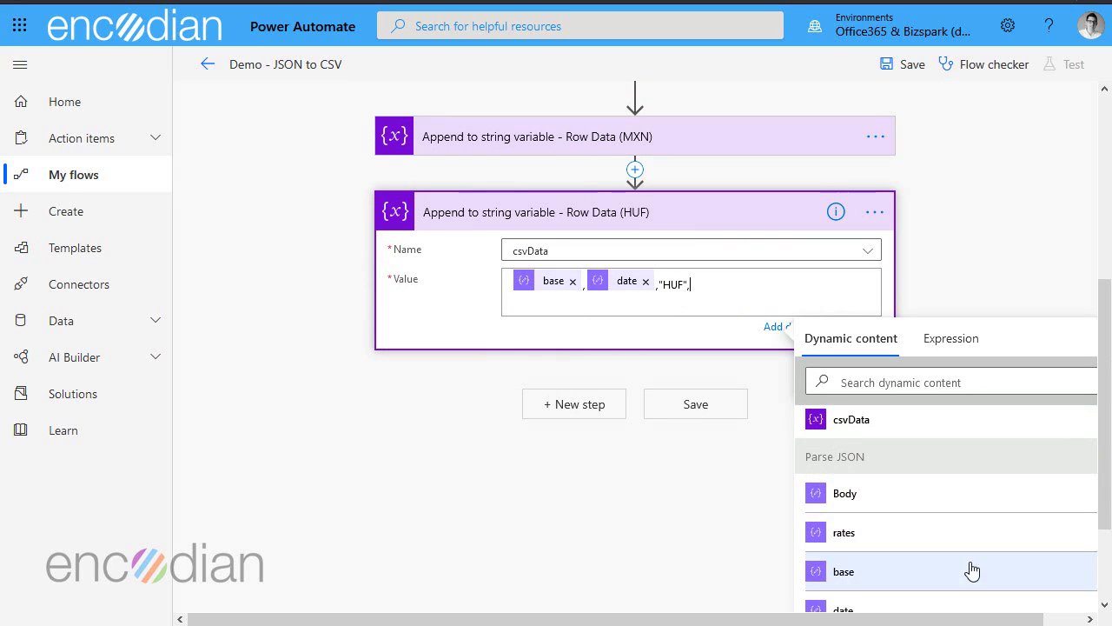
left_click(839, 512)
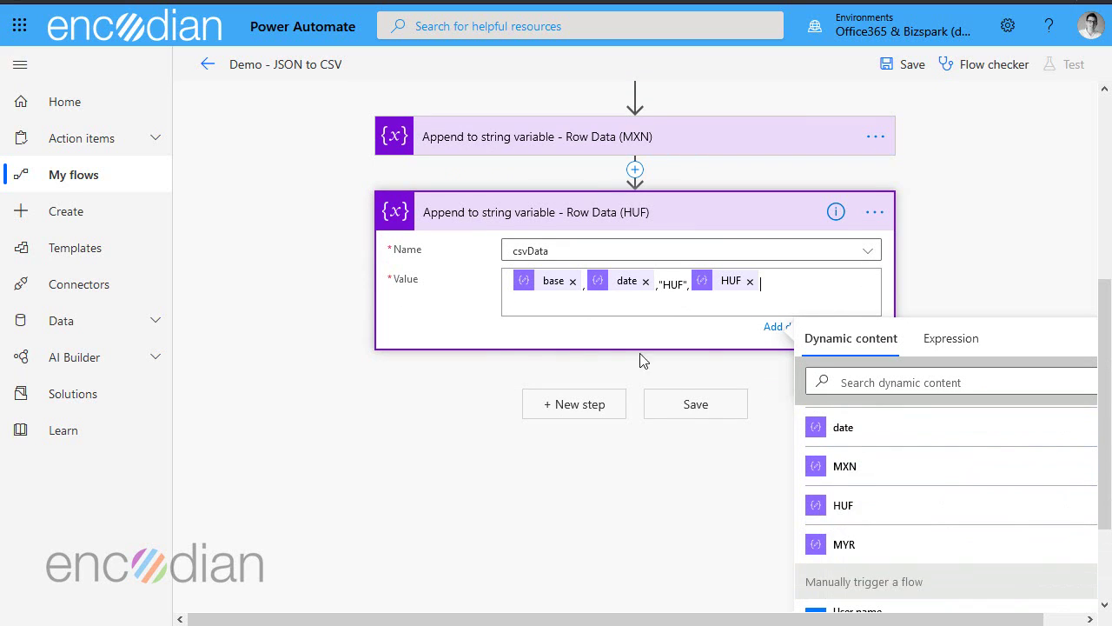
Insert another copy of the Row Data (MXN) append action from the clipboard after the HUF row action
left_click(563, 406)
left_click(734, 382)
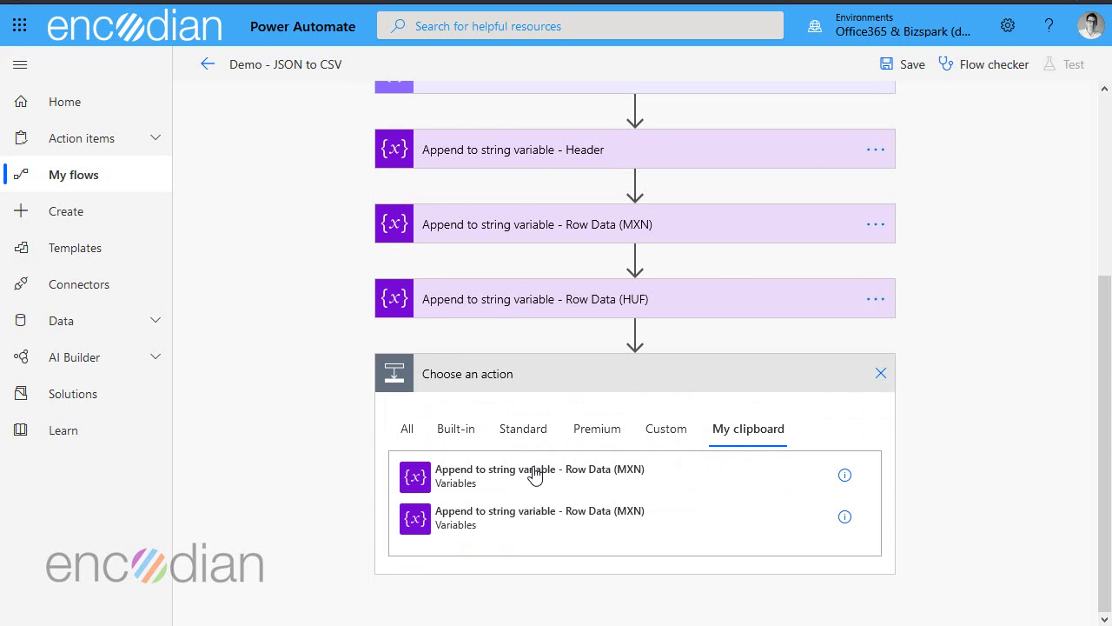
left_click(534, 475)
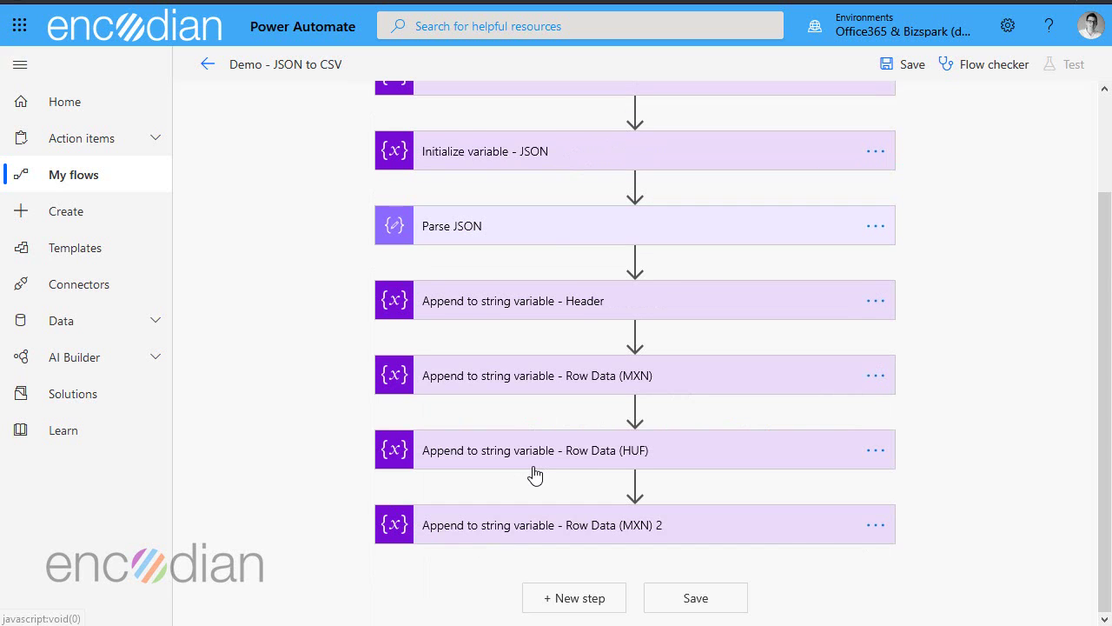
Rename the newly inserted copy as "Append to string variable - Row Data (MYR)"
left_click(875, 525)
left_click(987, 429)
left_click(620, 524)
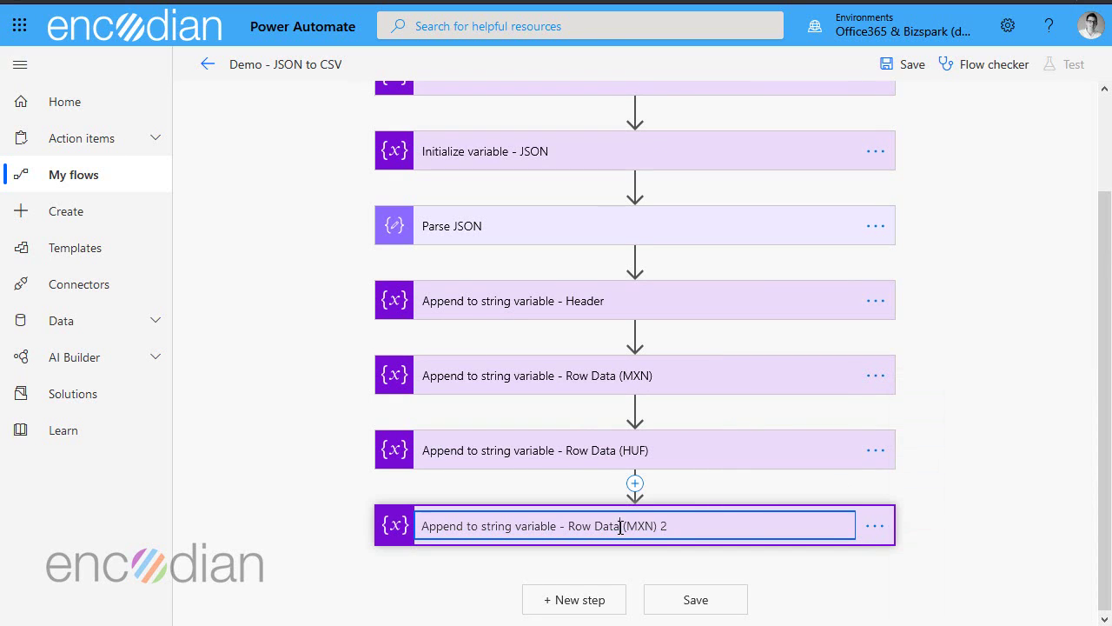
left_click_drag(624, 526, 761, 519)
type("(MYR)")
key("Return")
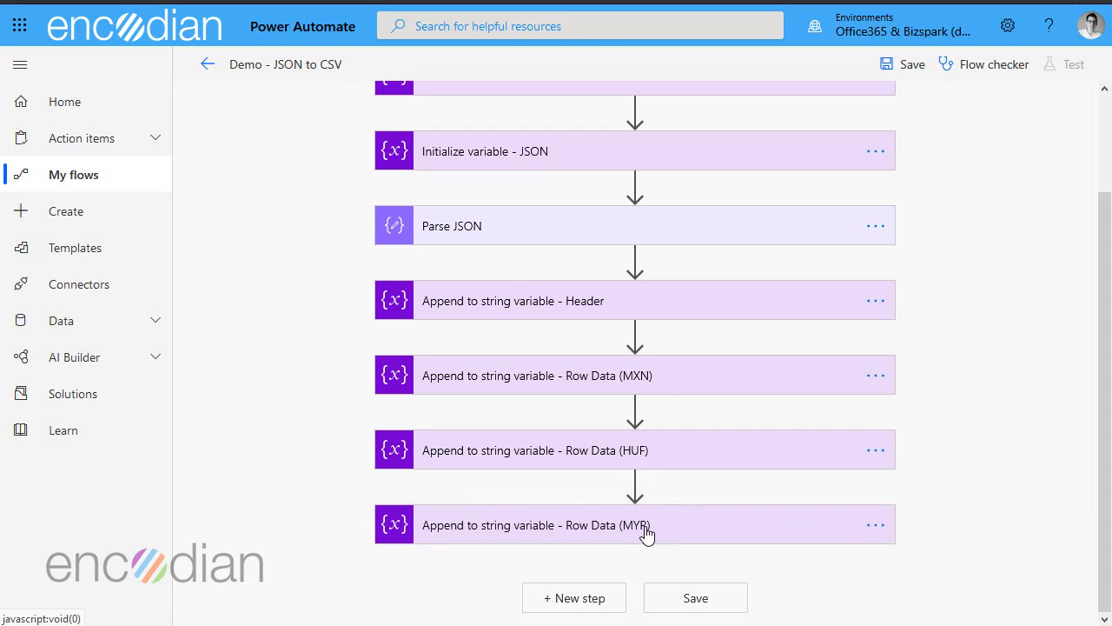
In the Row Data (MYR) action's value, replace the text "MXN" with "MYR" and the MXN field with the Parse JSON MYR field
left_click(649, 531)
left_click(757, 492)
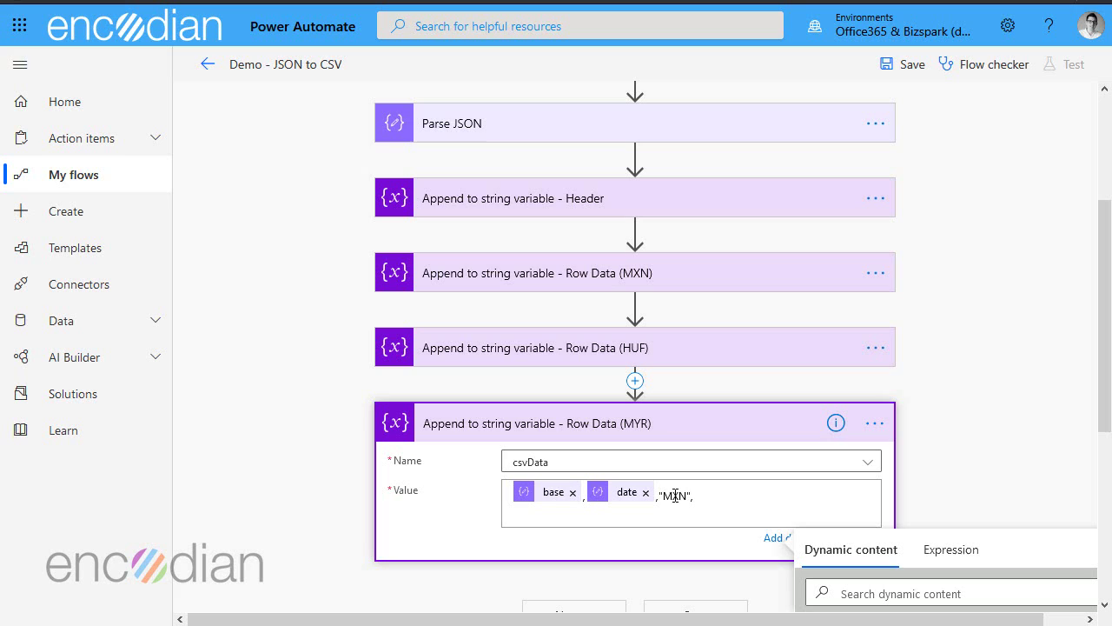
type("MYR")
scroll(861, 490, "down", 4)
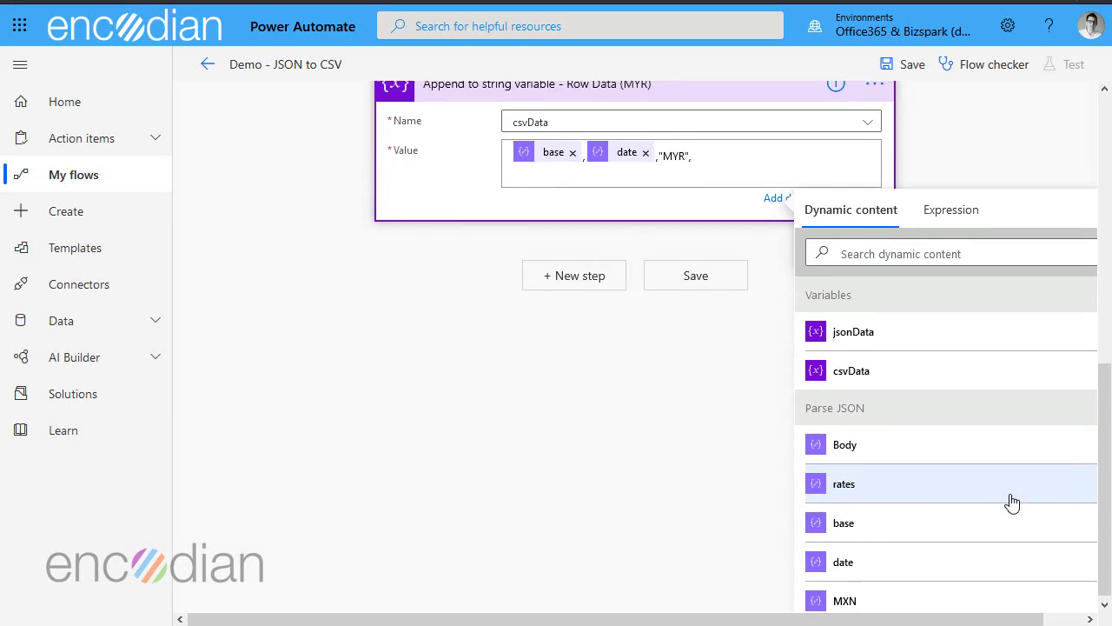
scroll(905, 573, "down", 1)
left_click(871, 584)
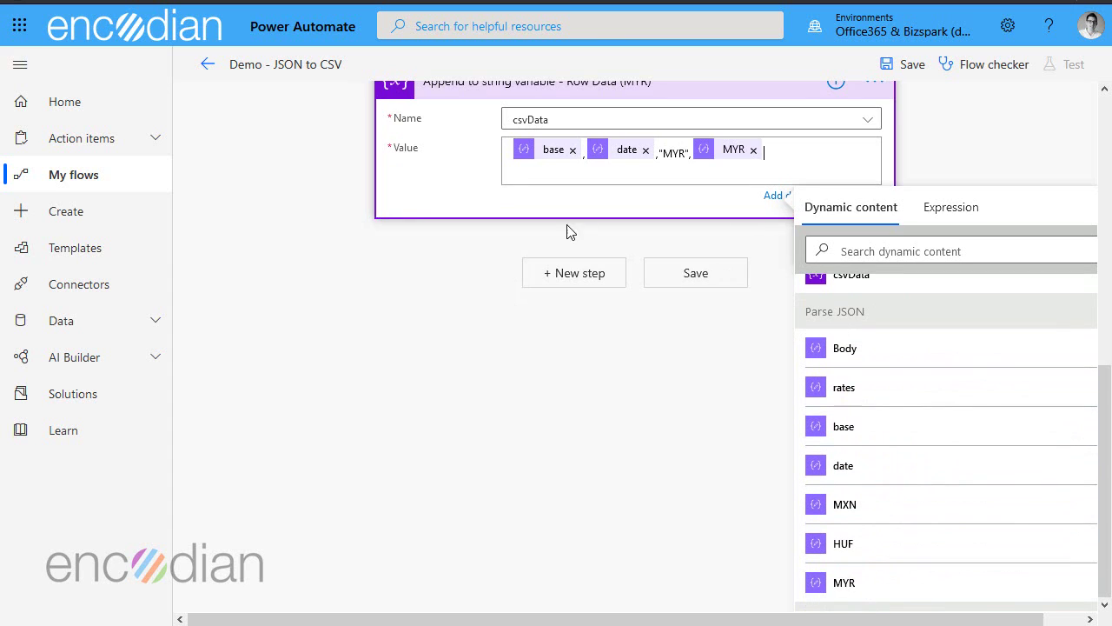
Add a OneDrive for Business "Create file" action after the Row Data (MYR) action
scroll(402, 353, "up", 2)
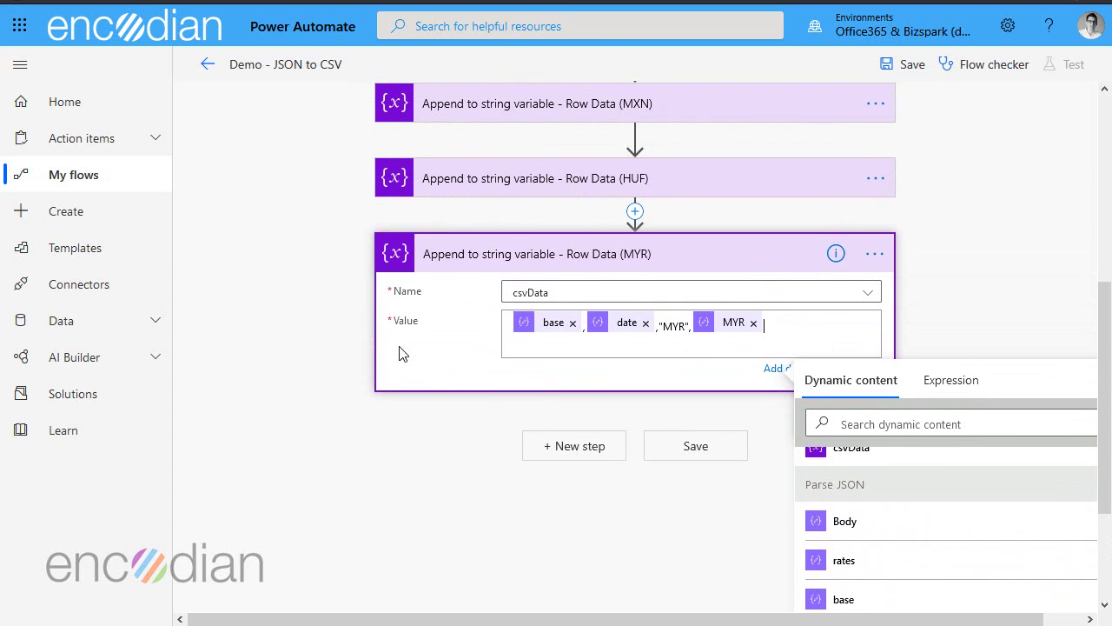
left_click(562, 445)
type("creare")
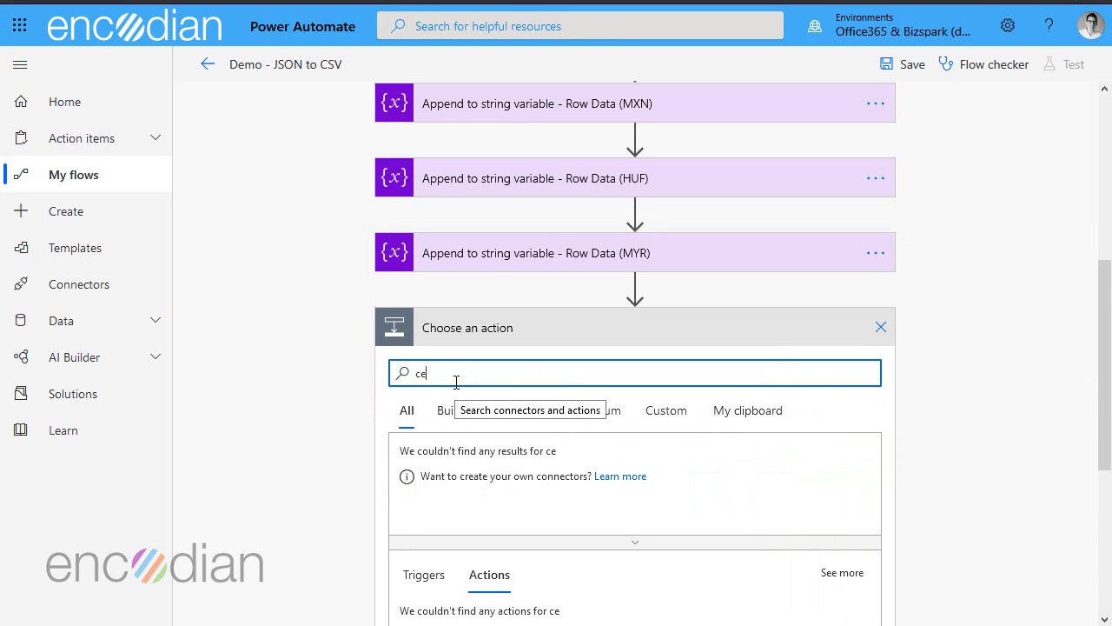
key("BackSpace")
scroll(713, 462, "down", 2)
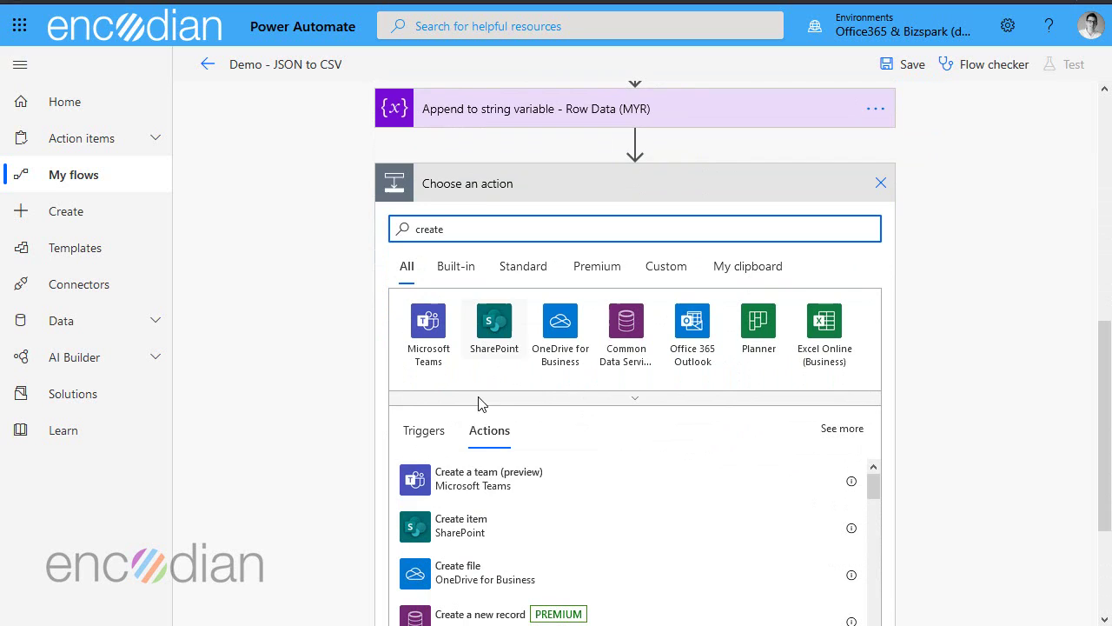
left_click(460, 571)
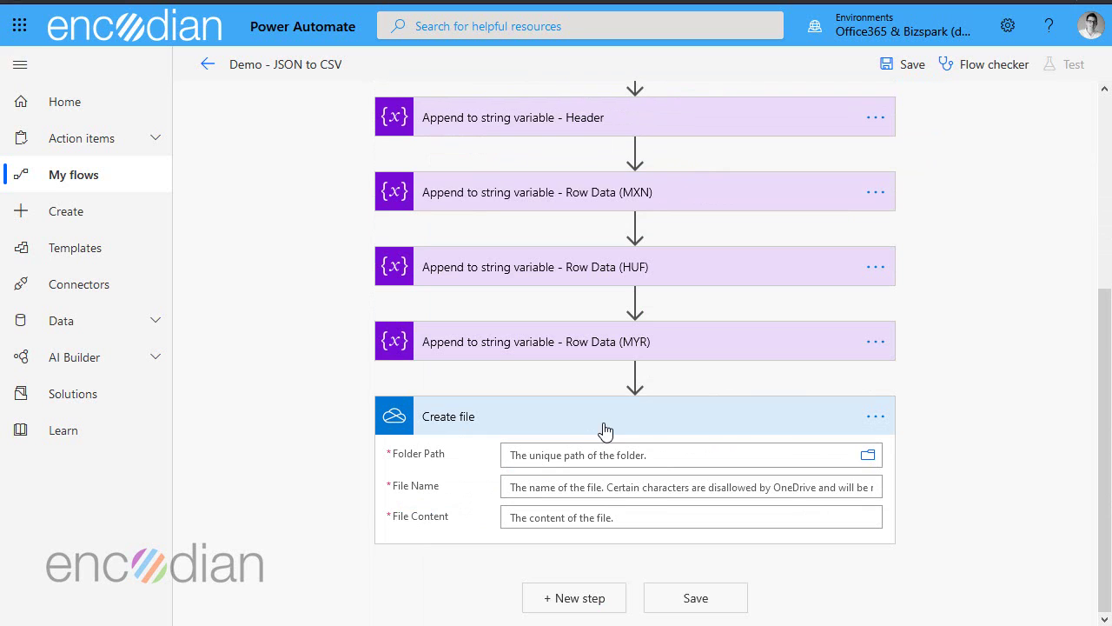
left_click(864, 458)
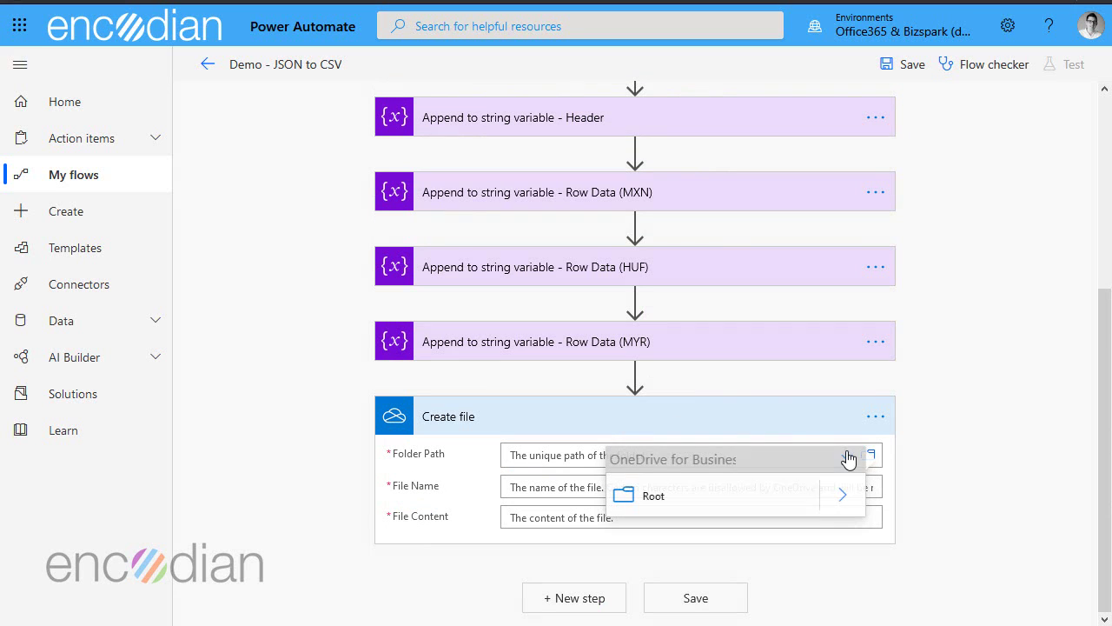
left_click(651, 491)
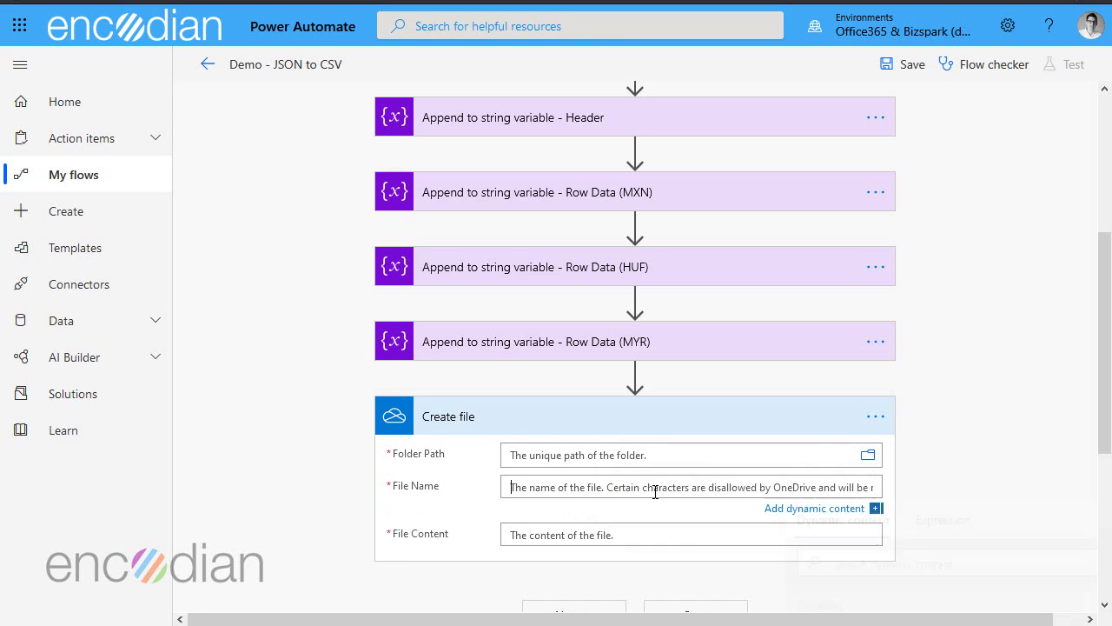
left_click(620, 459)
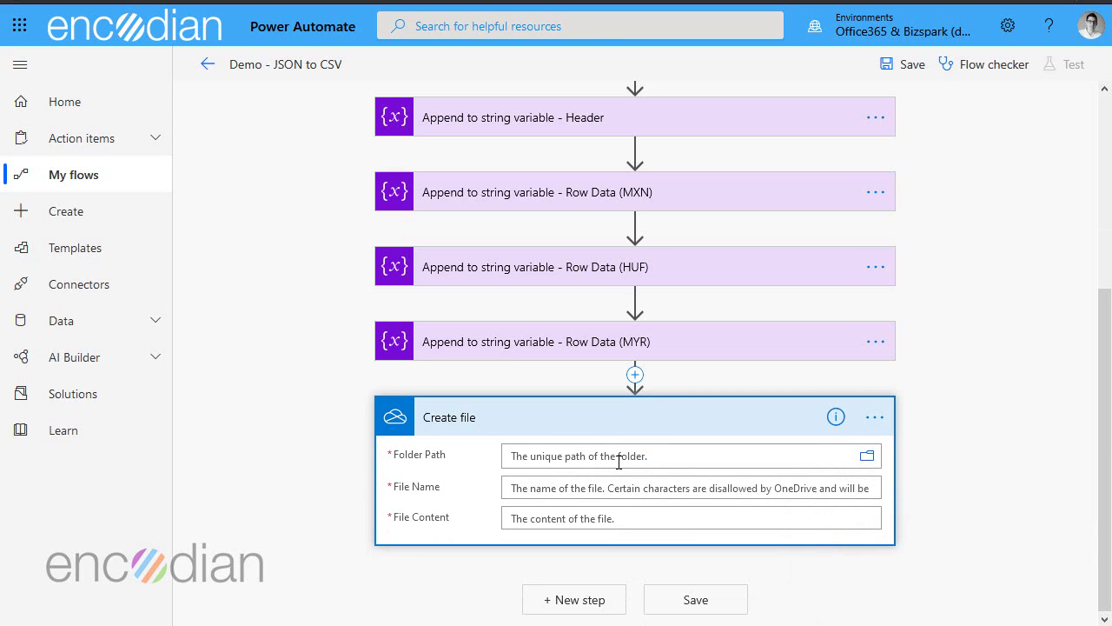
left_click(866, 457)
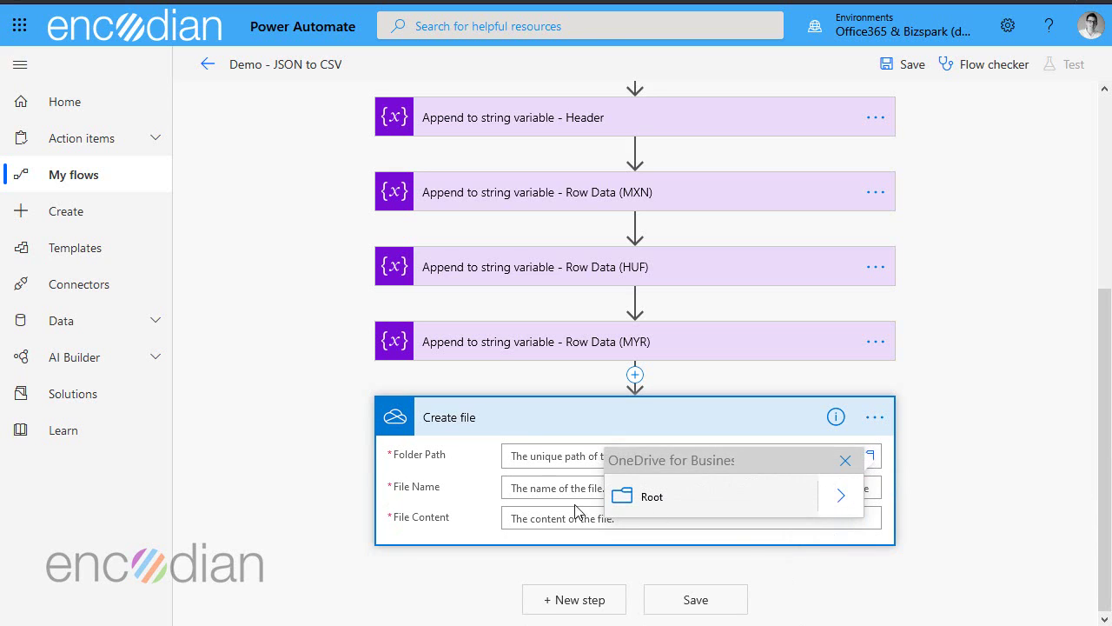
left_click(516, 488)
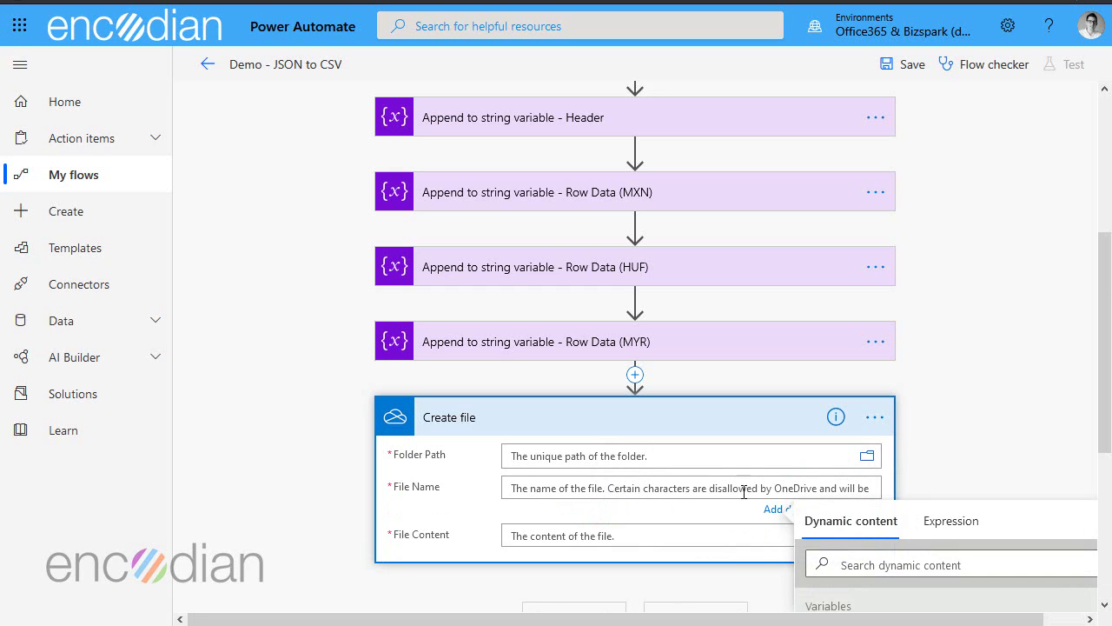
Set the Create file action's folder path to the Support folder under the OneDrive root
left_click(866, 455)
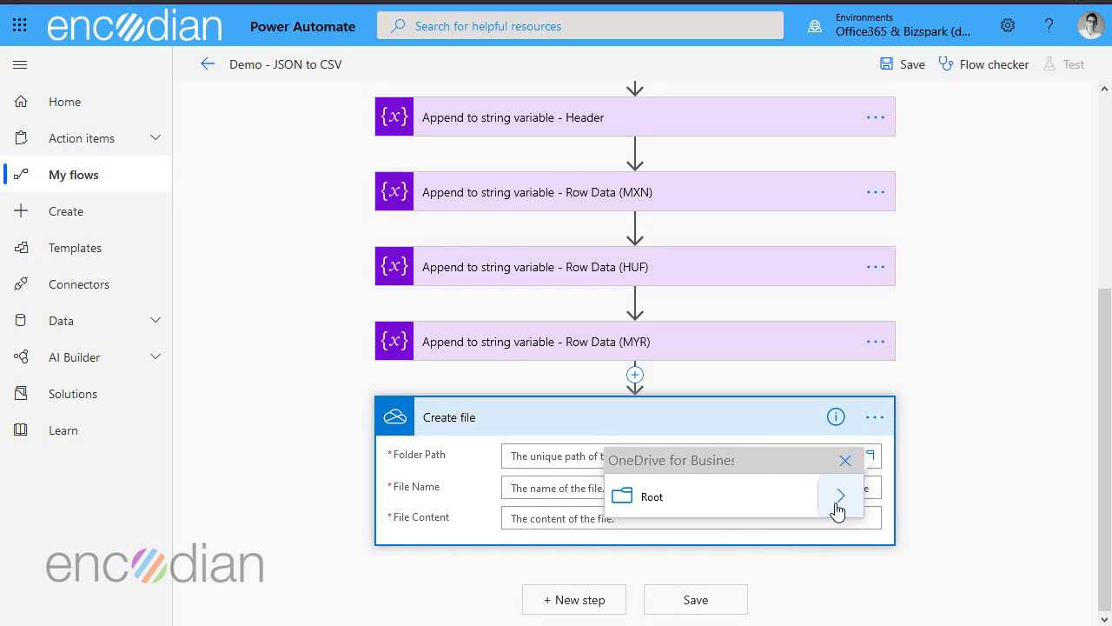
left_click(839, 500)
scroll(782, 404, "down", 3)
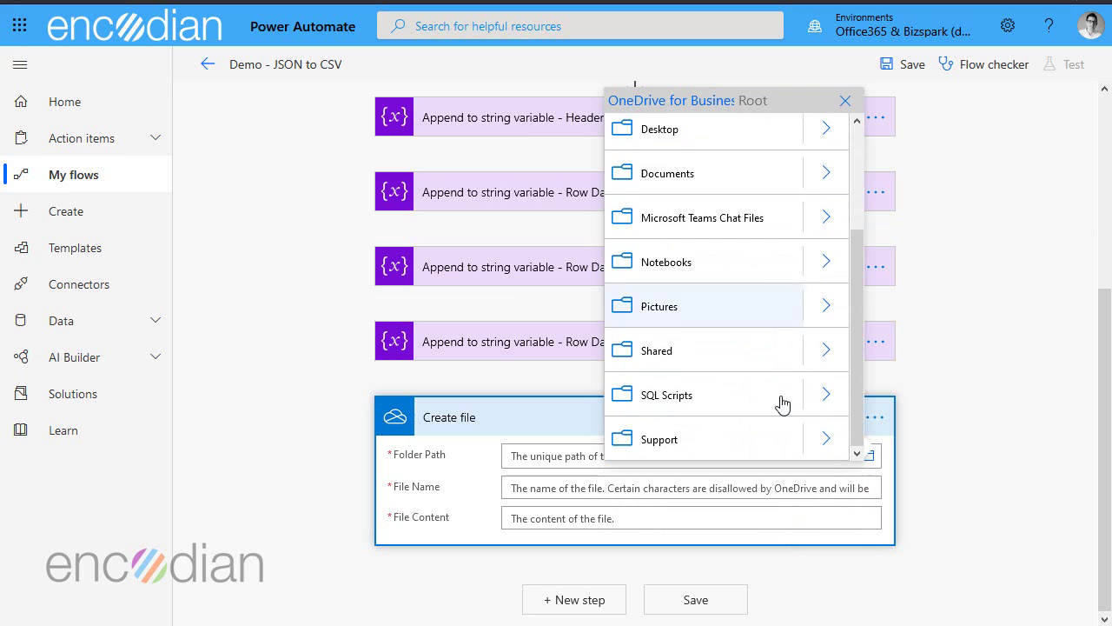
left_click(695, 445)
Set the Create file action's file name to "communityData.csv"
left_click(545, 492)
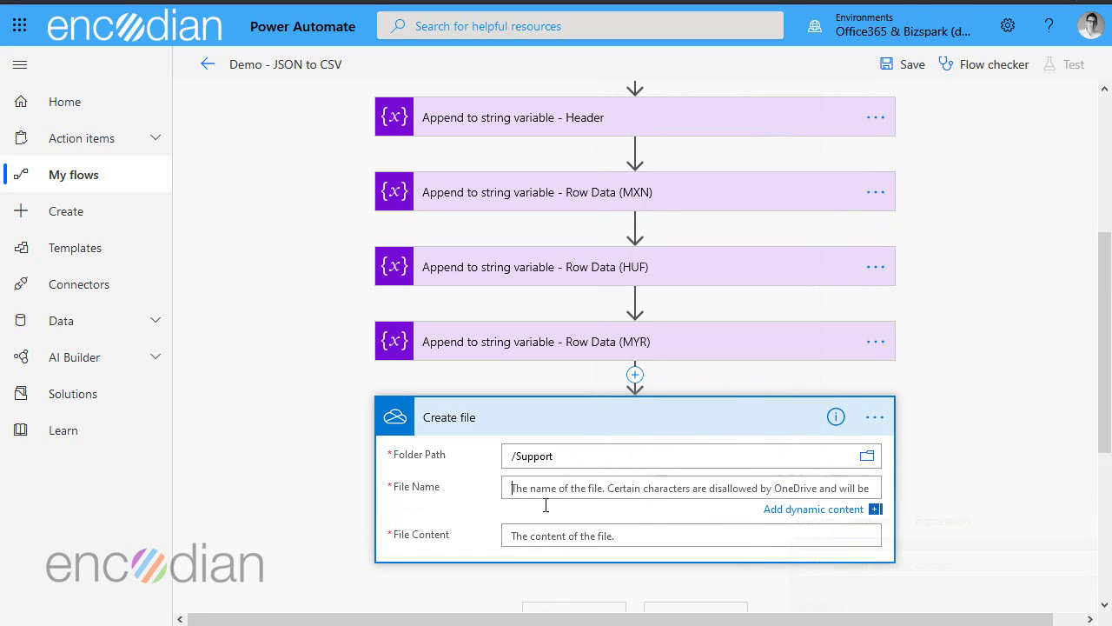
type("data")
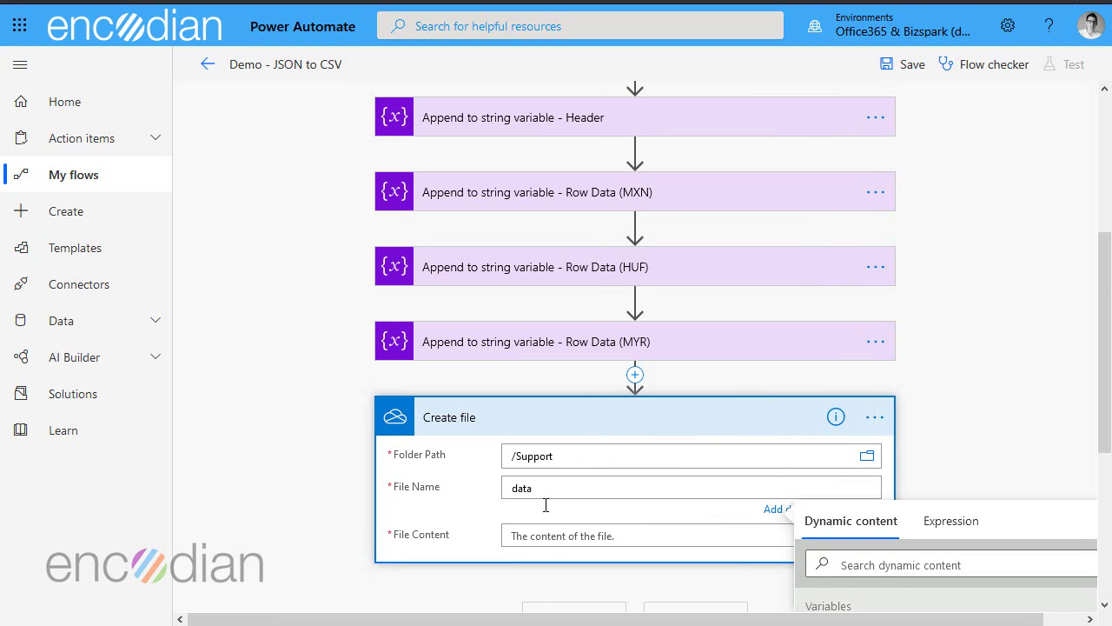
type(".")
key("BackSpace")
key("BackSpace")
key("BackSpace")
key("BackSpace")
key("BackSpace")
type("co")
left_click(548, 554)
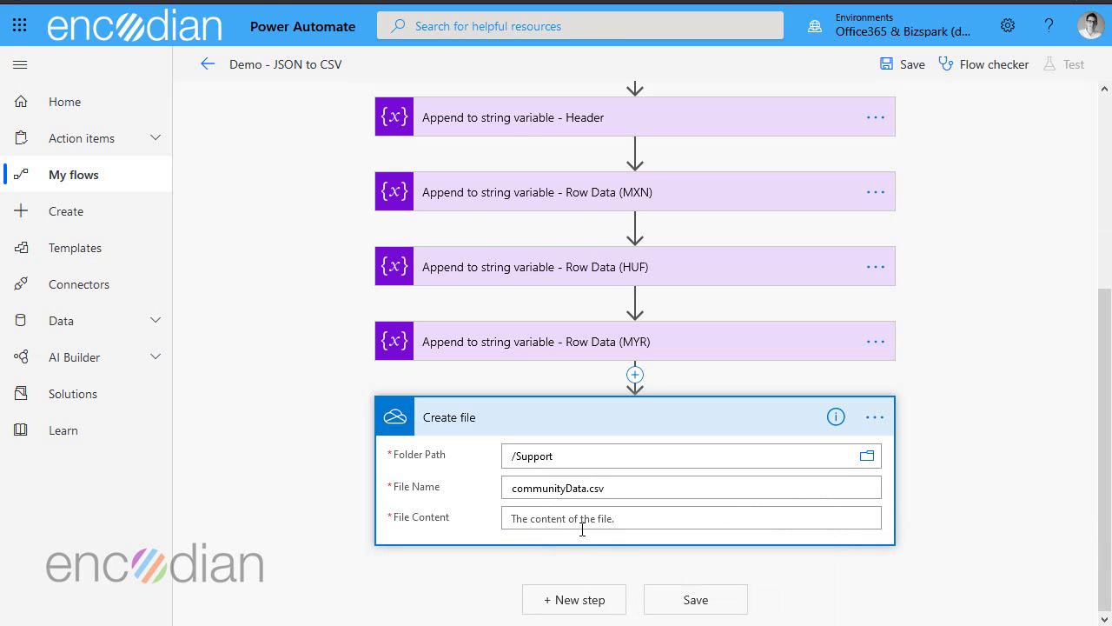
Use the csvData variable as the file content of the Create file action and save the flow
left_click(577, 522)
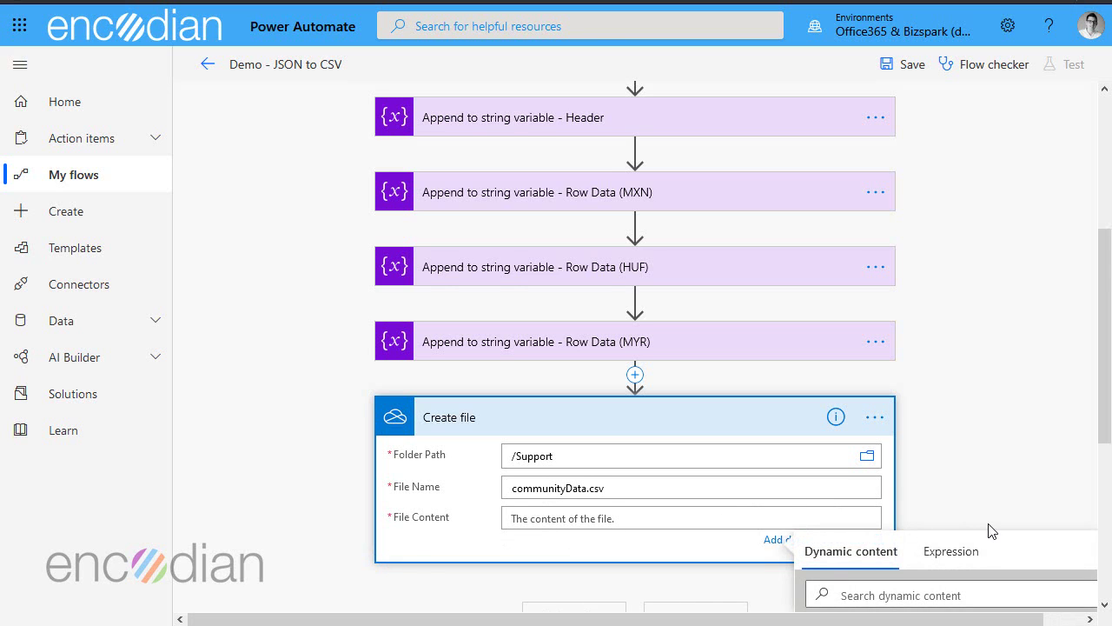
scroll(987, 525, "down", 2)
left_click(866, 563)
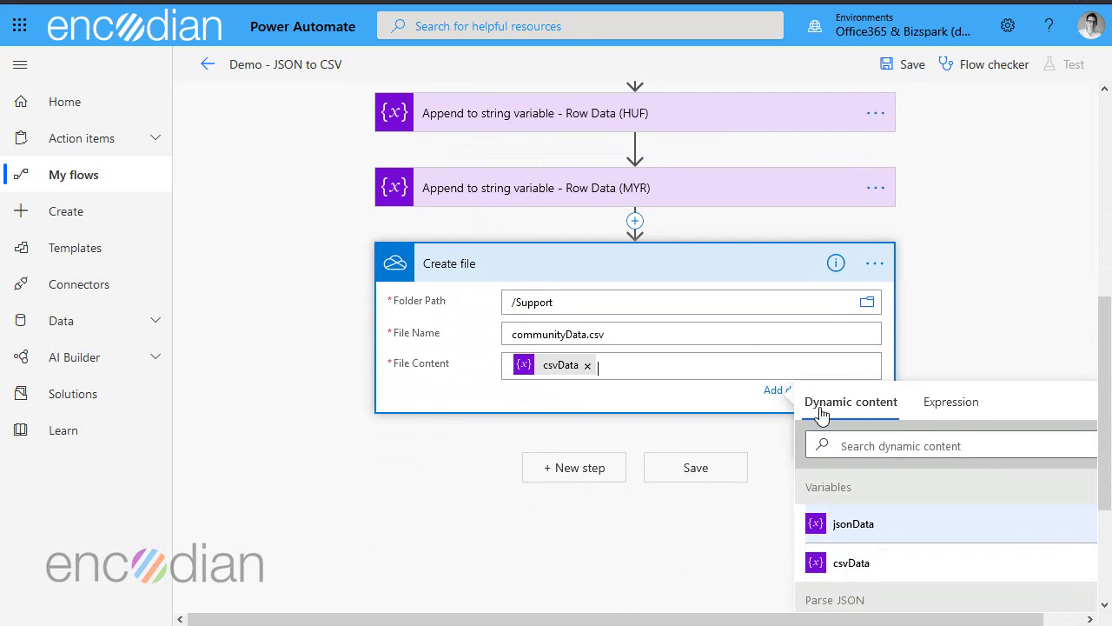
left_click(909, 77)
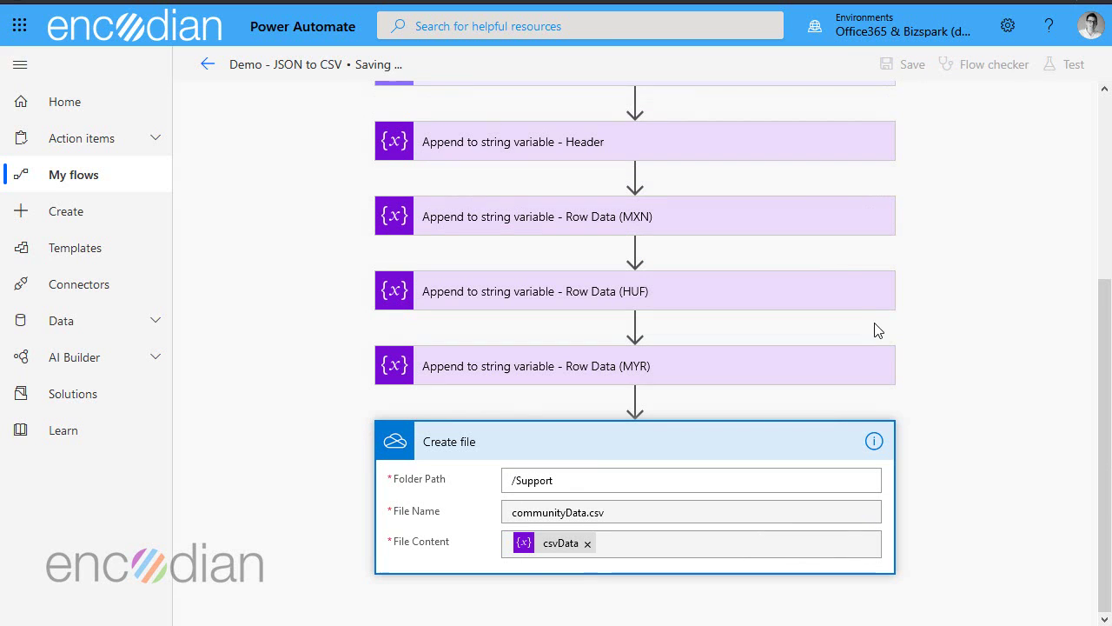
Test the saved flow by performing the trigger action manually, and start the run
scroll(689, 417, "up", 5)
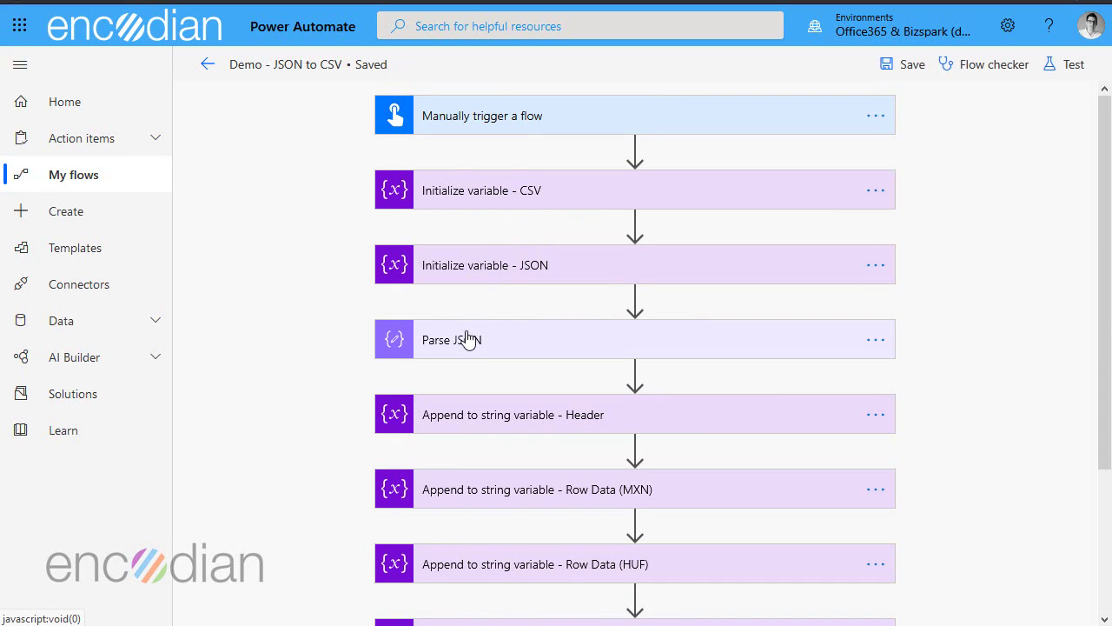
scroll(556, 399, "down", 1)
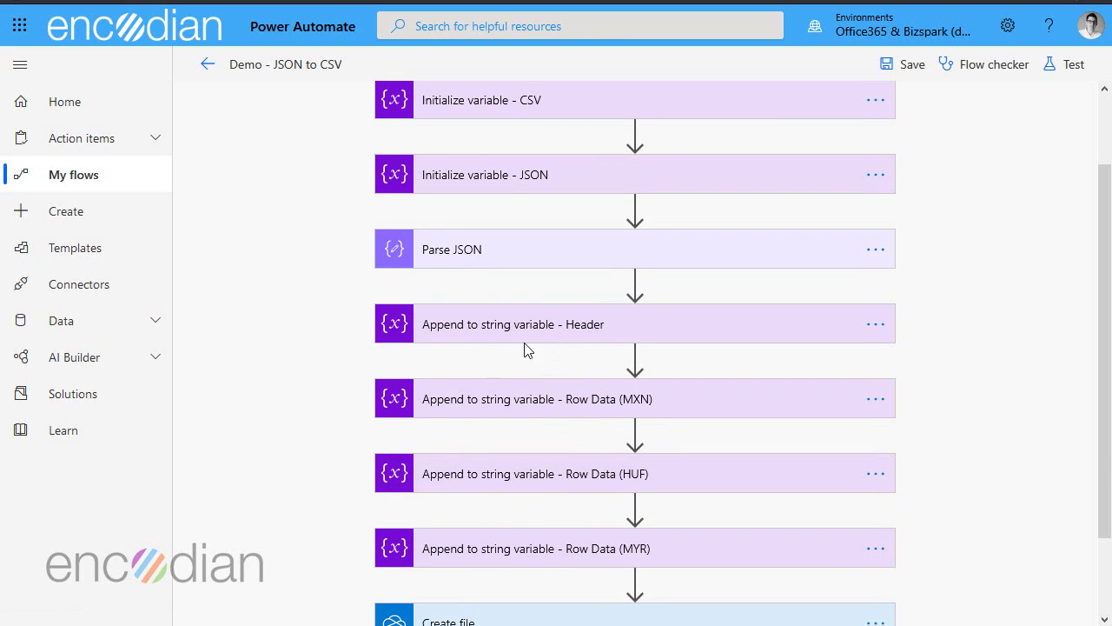
scroll(635, 582, "down", 1)
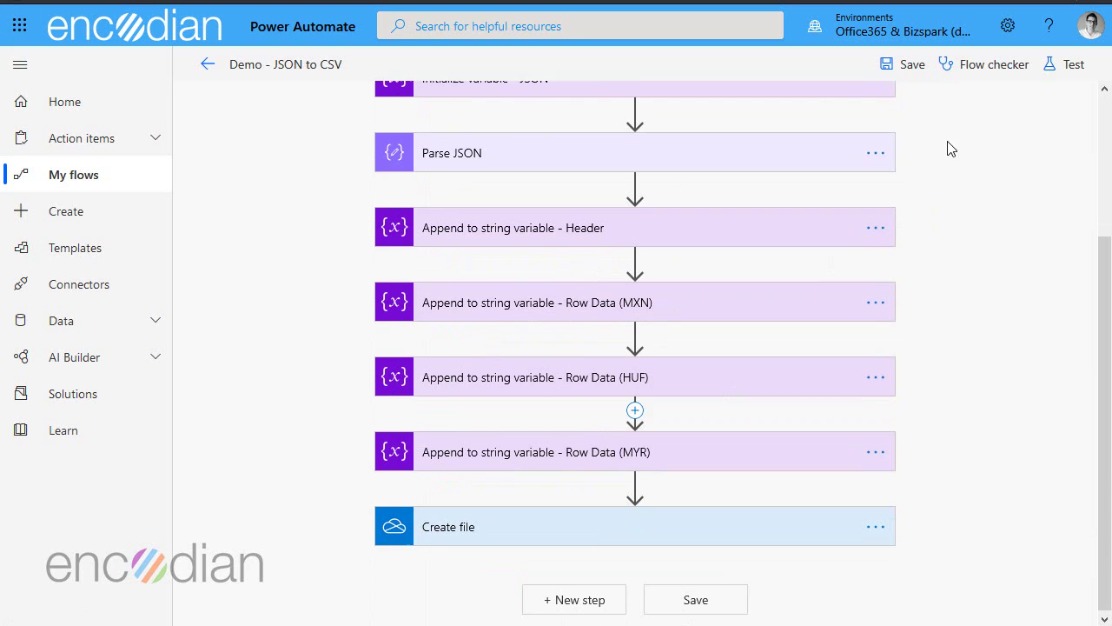
left_click(661, 536)
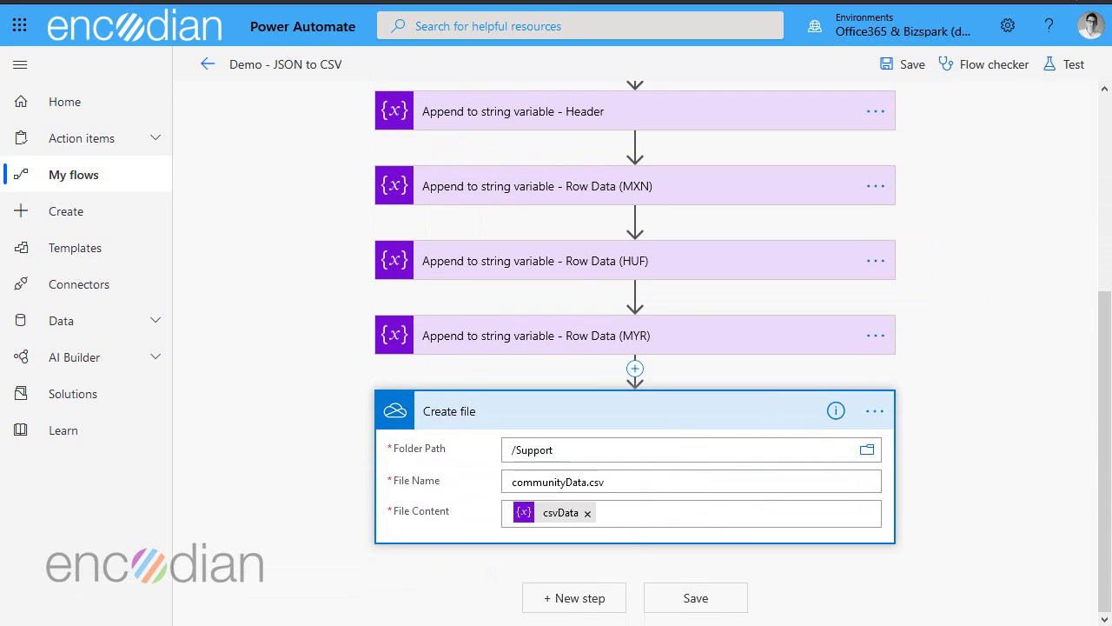
left_click(1078, 66)
left_click(904, 111)
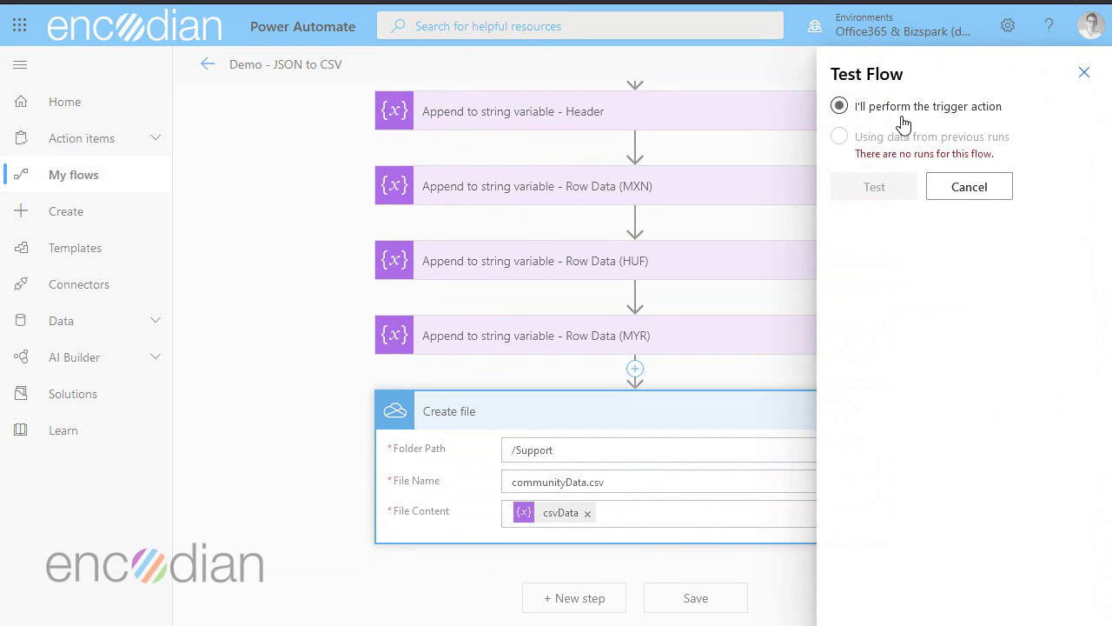
left_click(865, 188)
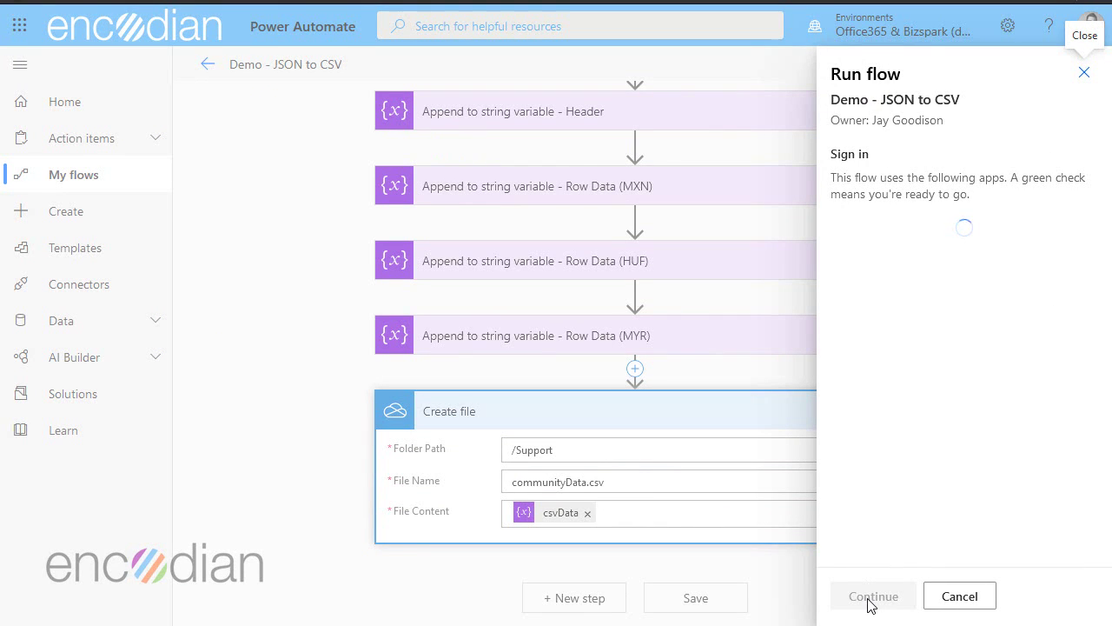
left_click(870, 597)
left_click(870, 598)
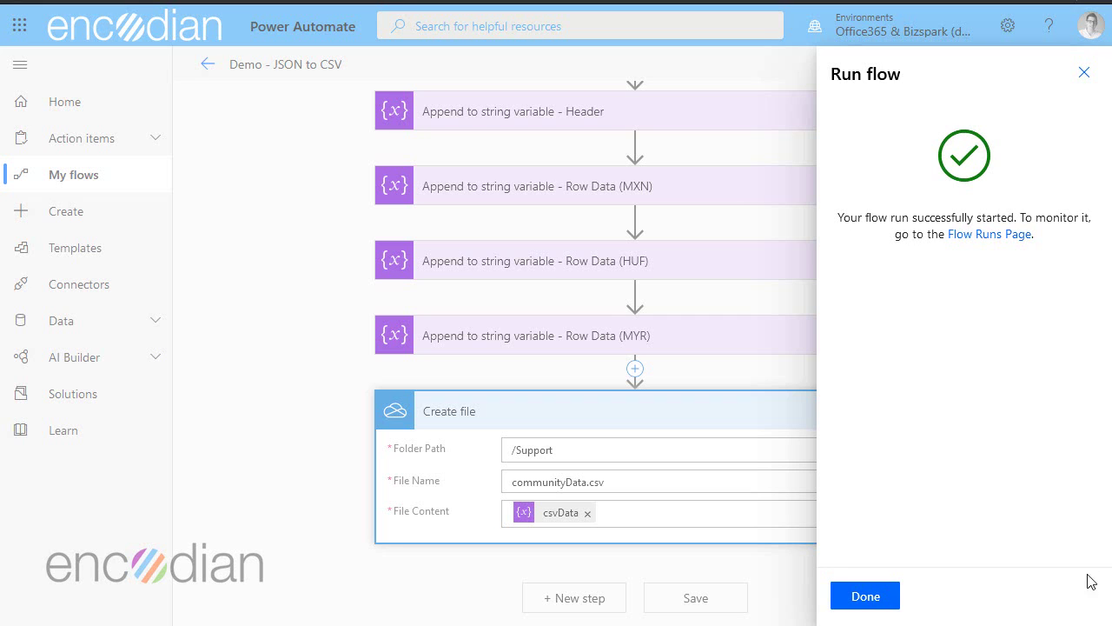
left_click(885, 603)
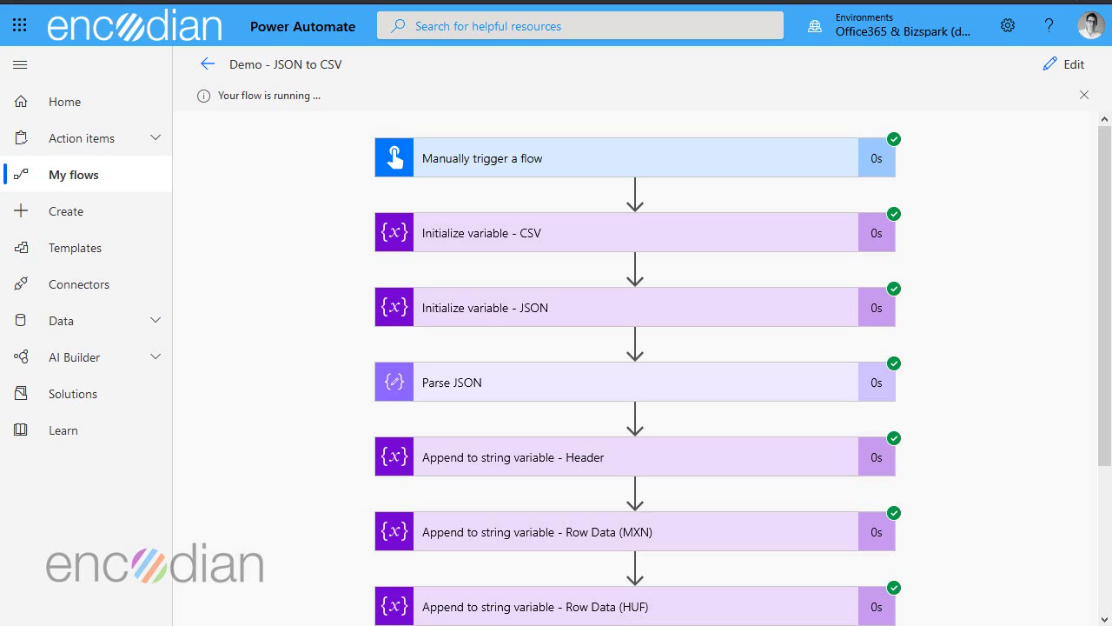
Check the flow run's action results, and switch to Excel to view the CSV data beside the flow
scroll(949, 285, "down", 2)
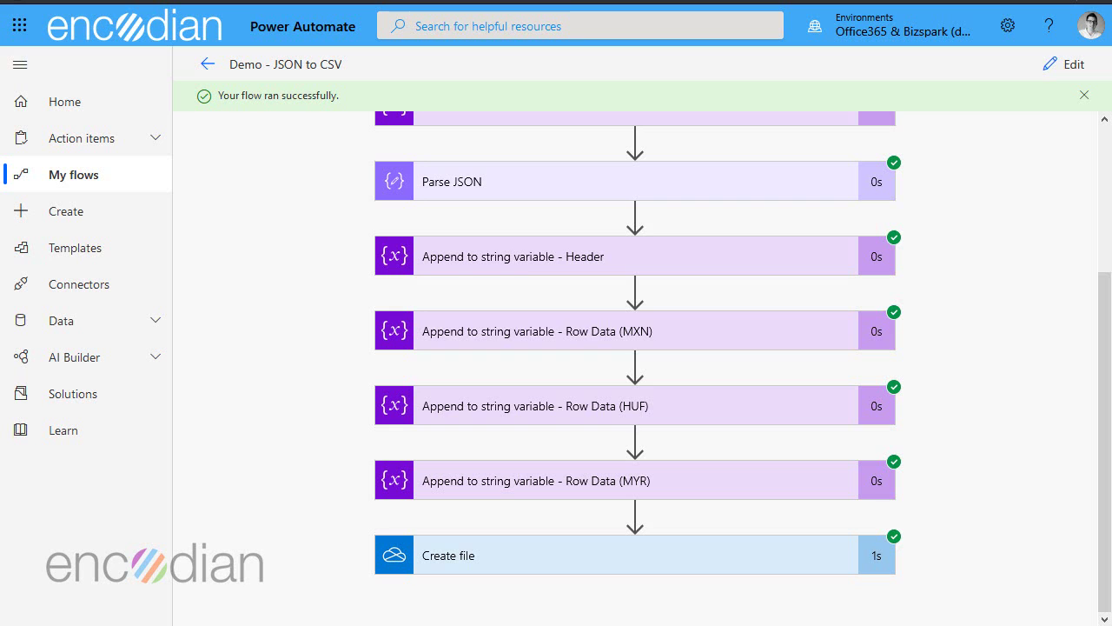
key("alt+Tab")
left_click_drag(1111, 66, 739, 66)
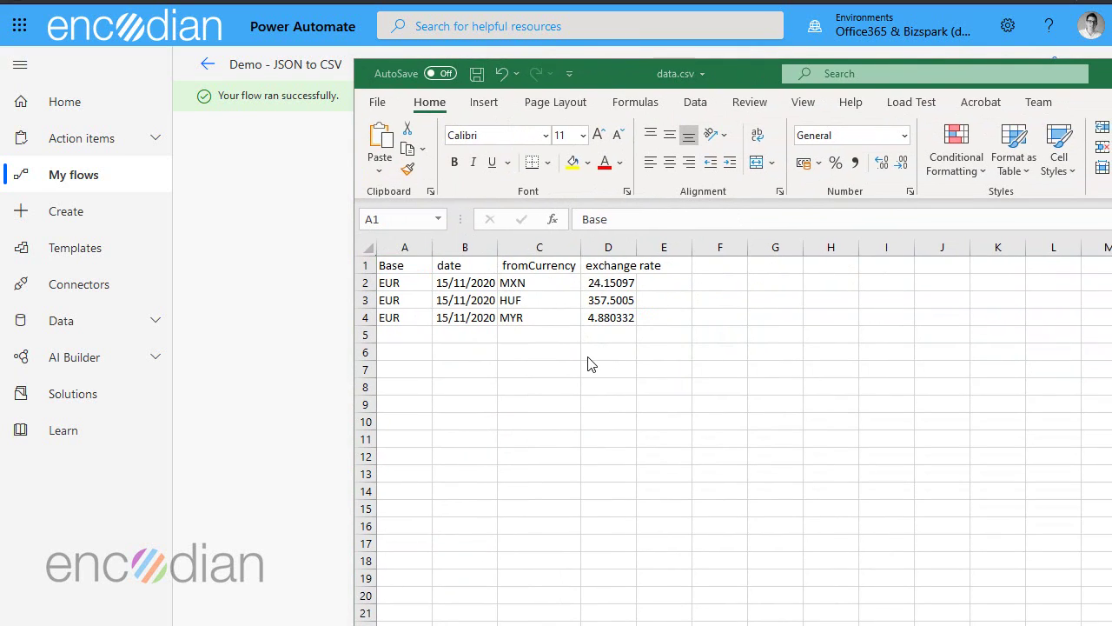